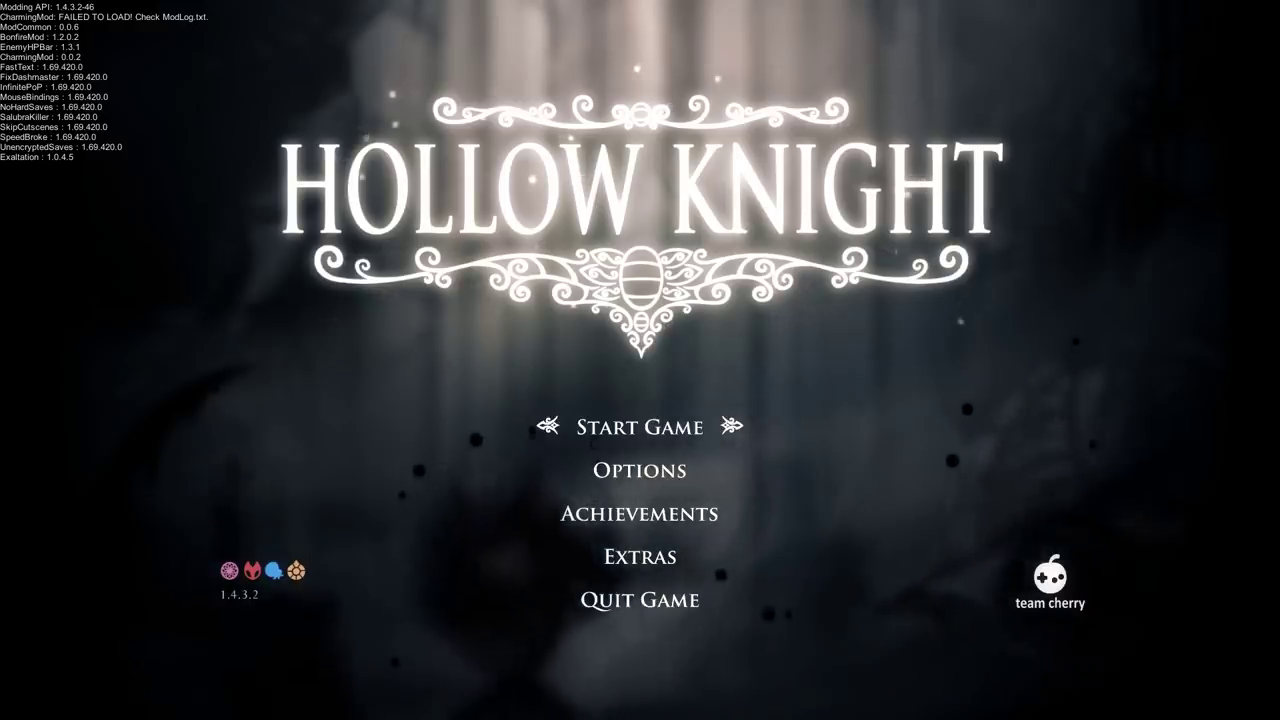
Step: Switch to File Explorer, look inside the hollow_knight_Data folder and return to the Hollow Knight folder
key("alt+Tab")
double_click(262, 194)
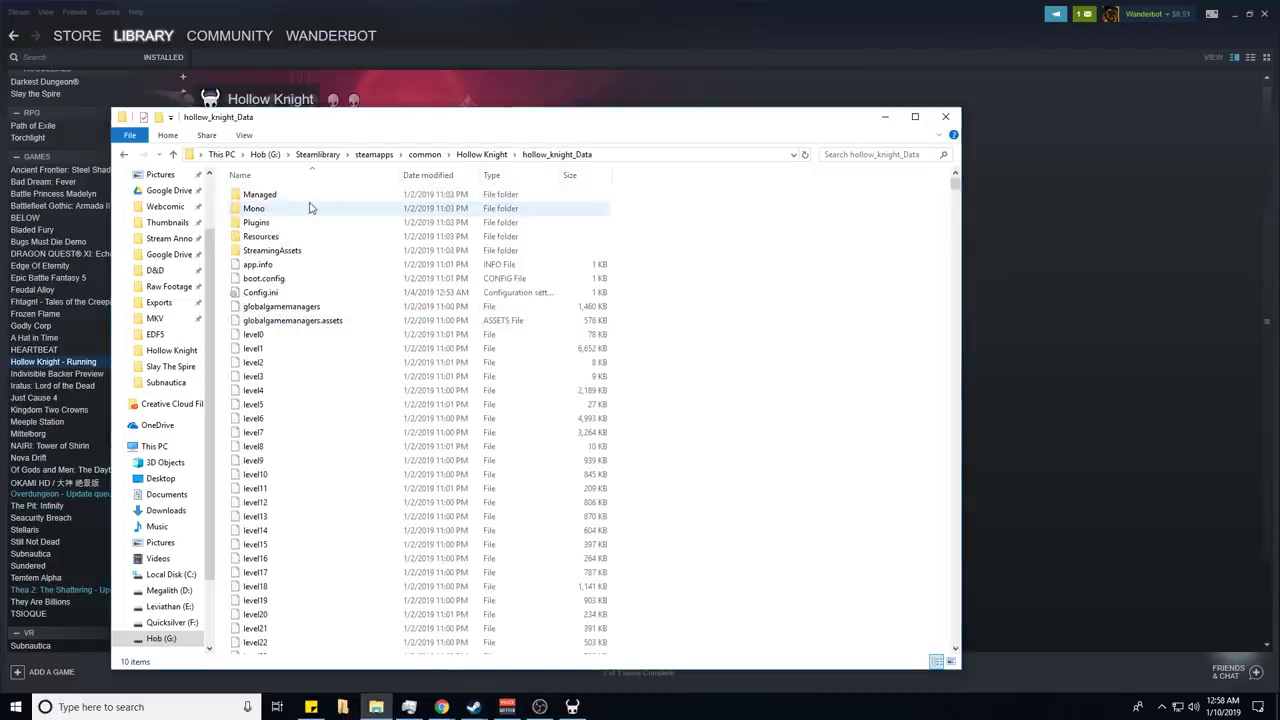
key("BackSpace")
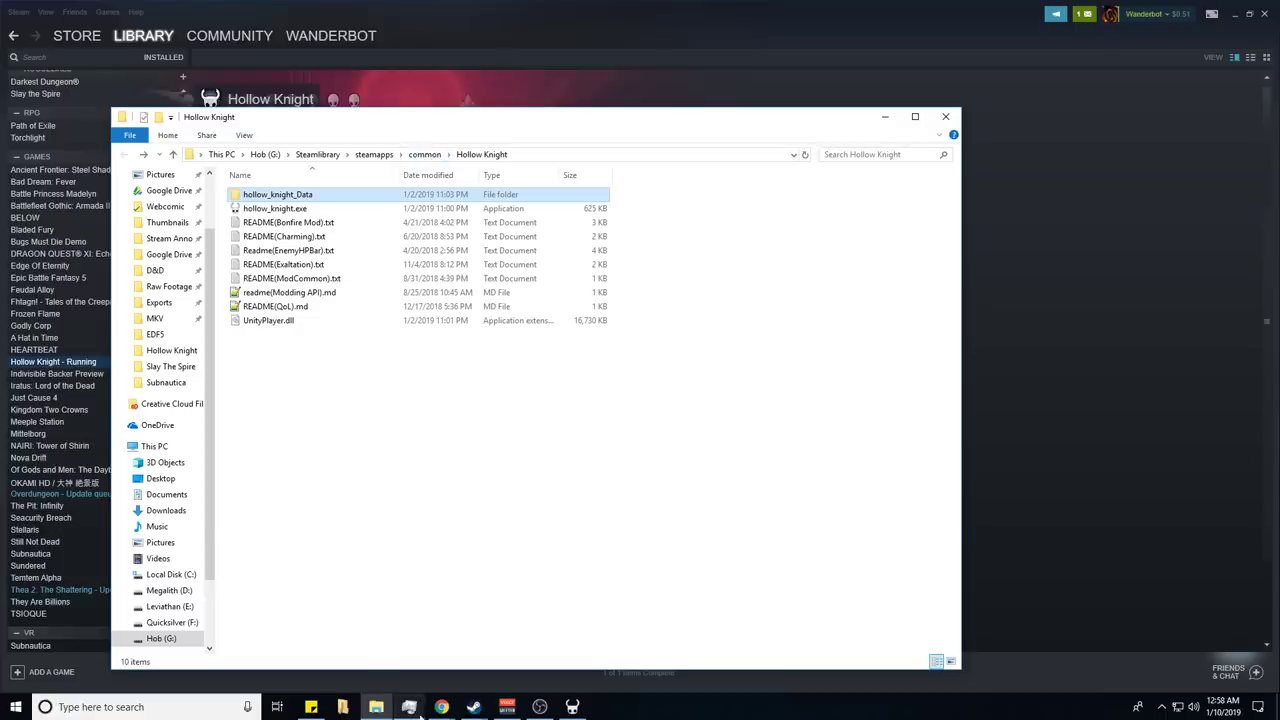
Step: Open the Downloads folder in a second File Explorer window and move it off the Hollow Knight folder listing
right_click(376, 707)
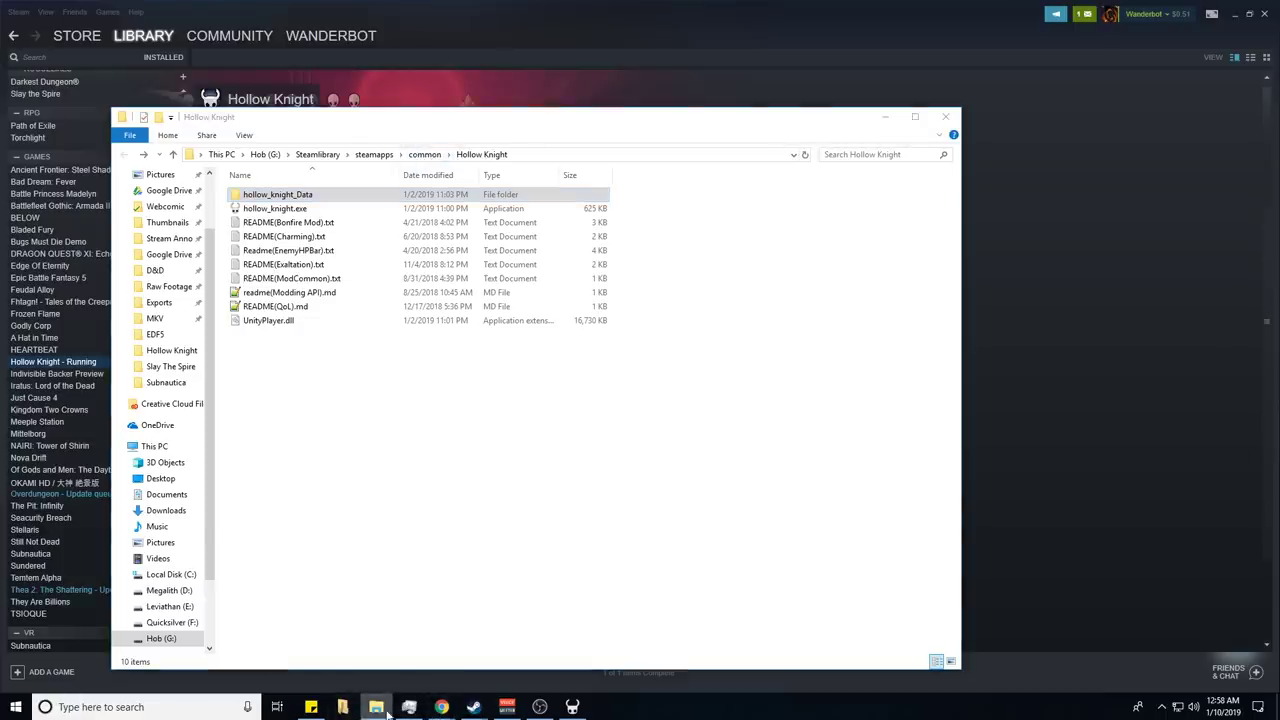
left_click(396, 401)
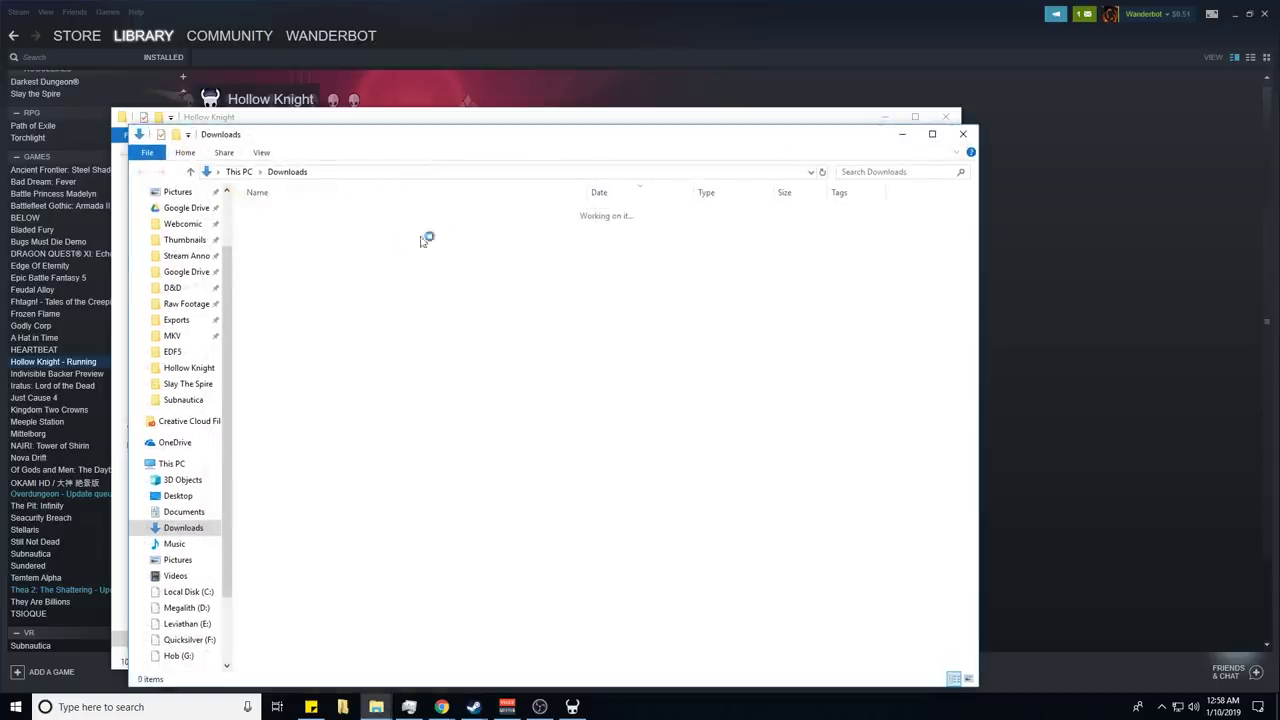
left_click_drag(433, 135, 677, 89)
Step: Read README(Charming).txt in the Hollow Knight folder and browse the contents of hollow_knight_Data
double_click(284, 236)
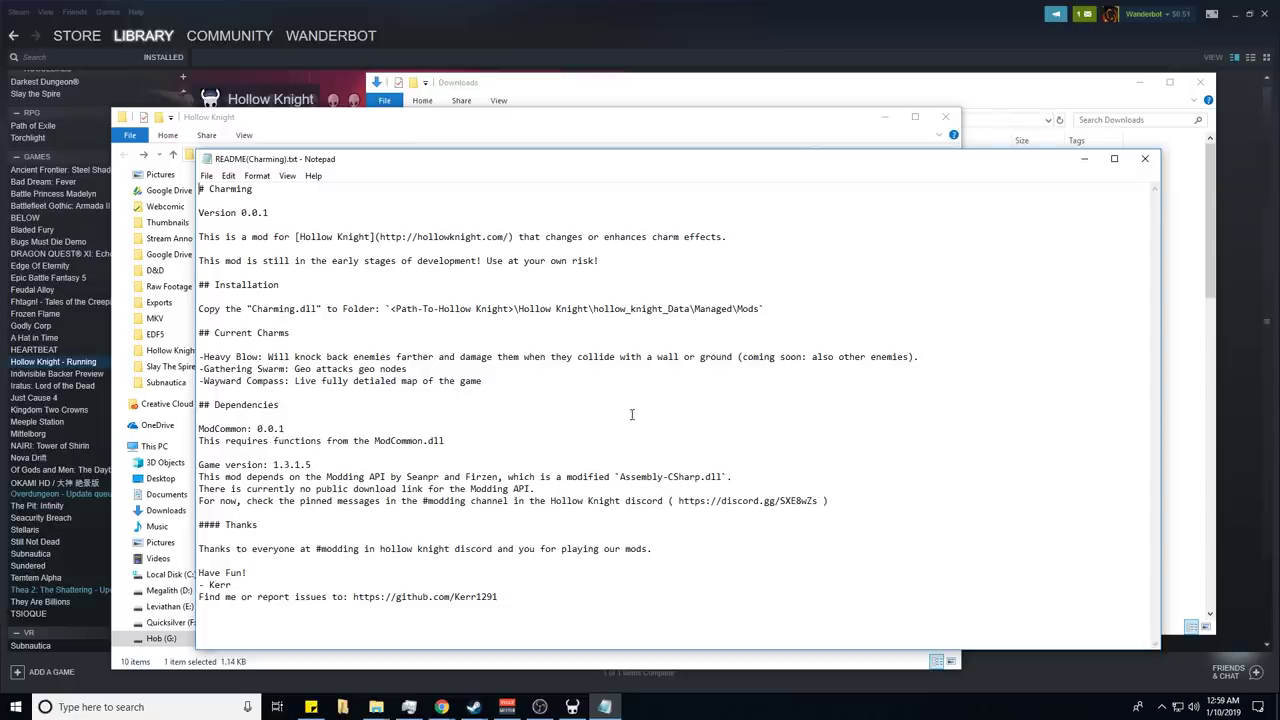
left_click(590, 130)
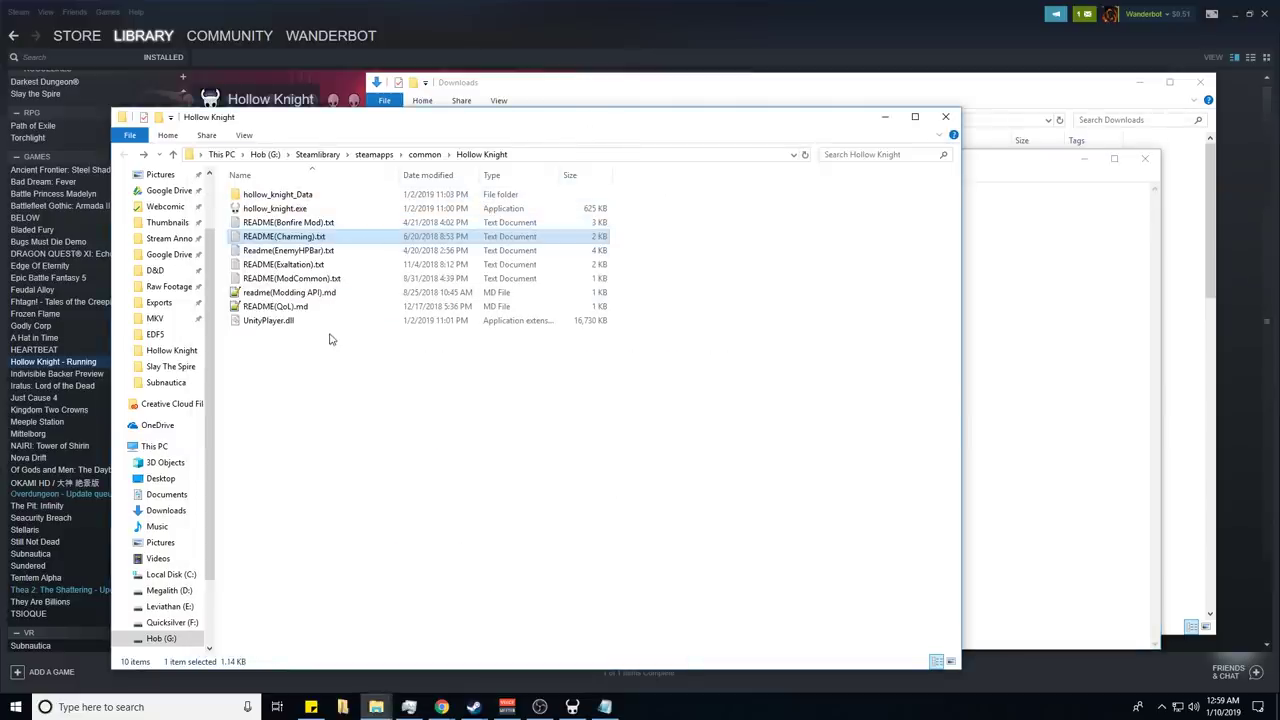
double_click(322, 194)
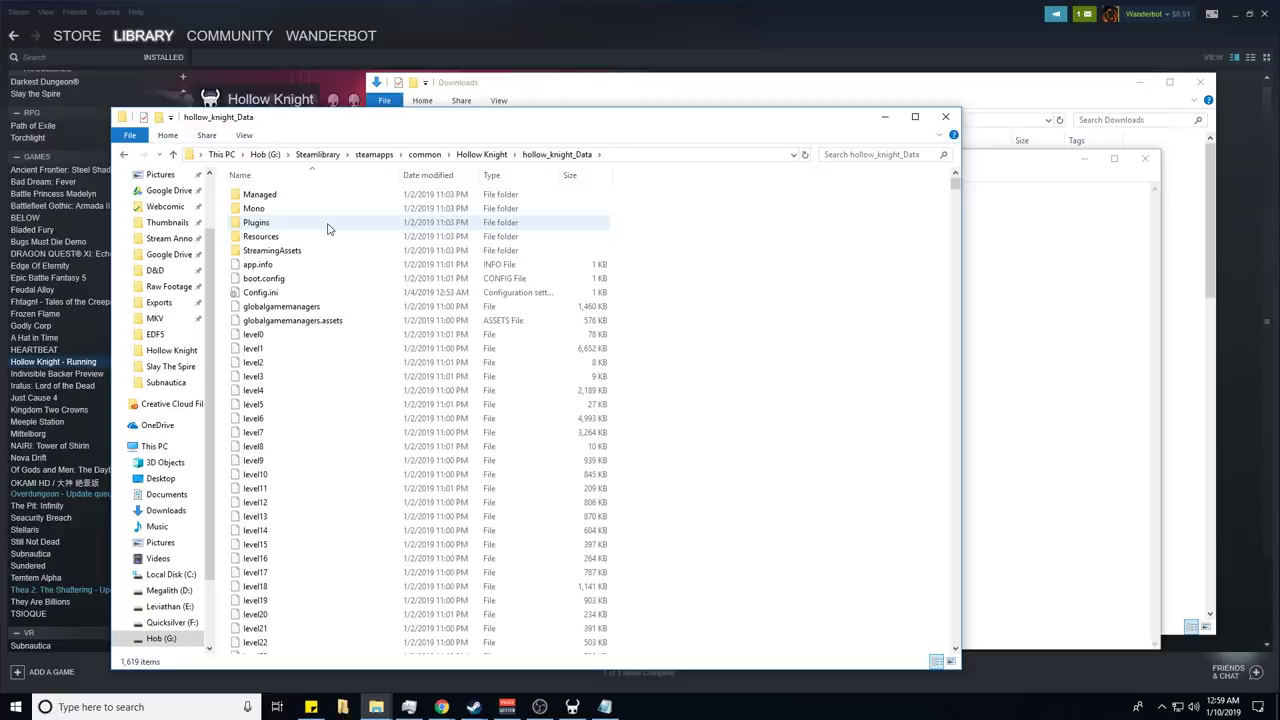
scroll(323, 286, "down", 5)
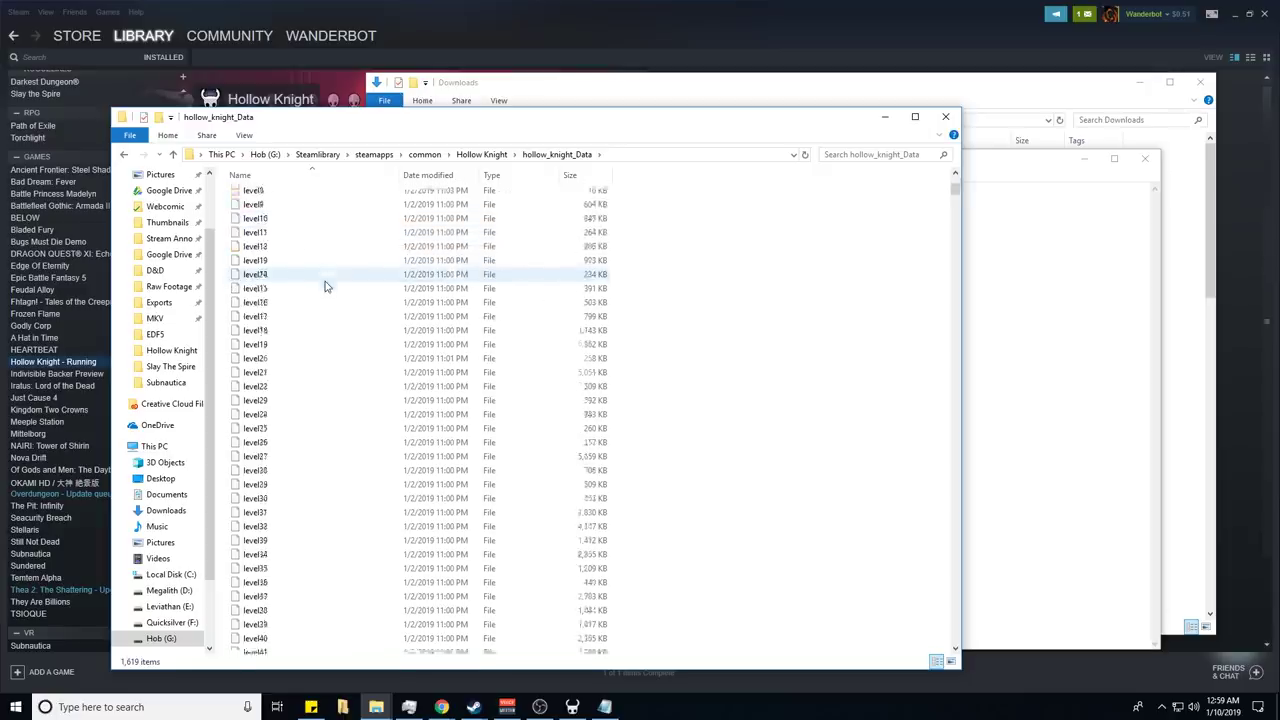
scroll(329, 251, "up", 5)
Step: Search Windows for "mod", open the file location of mod.json and launch ModInstaller.exe from Downloads
left_click(155, 707)
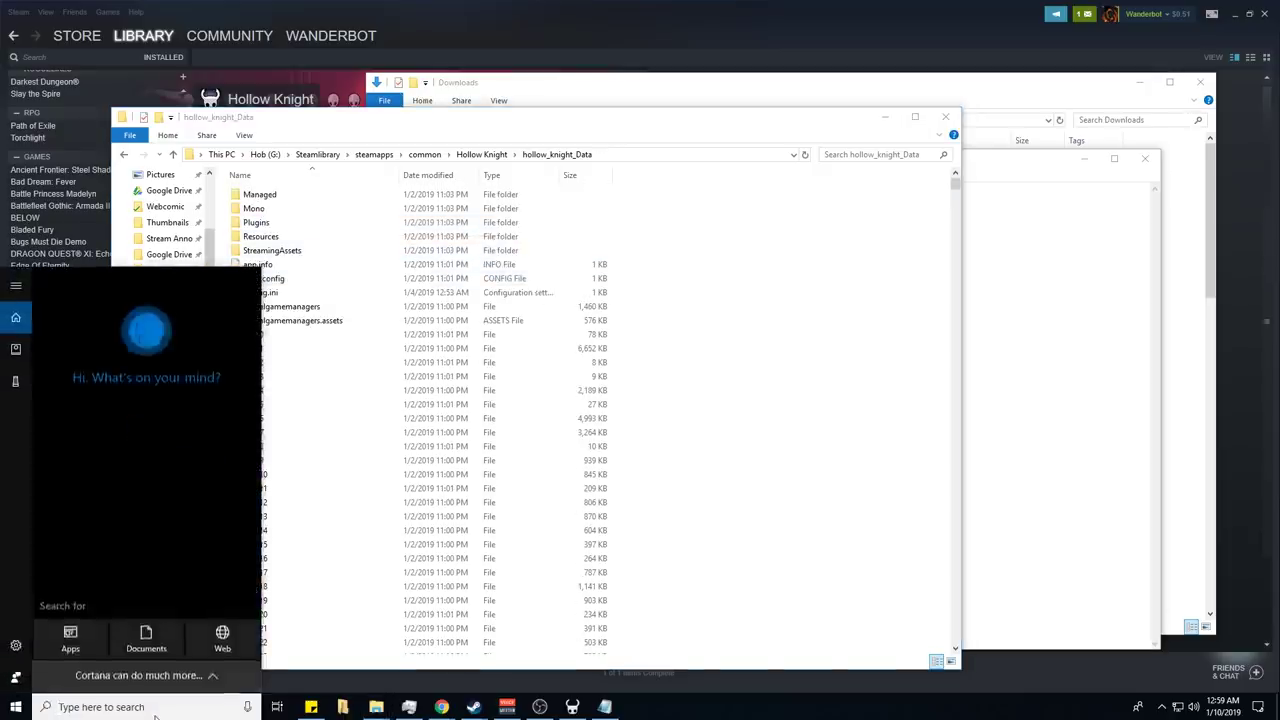
type("mod")
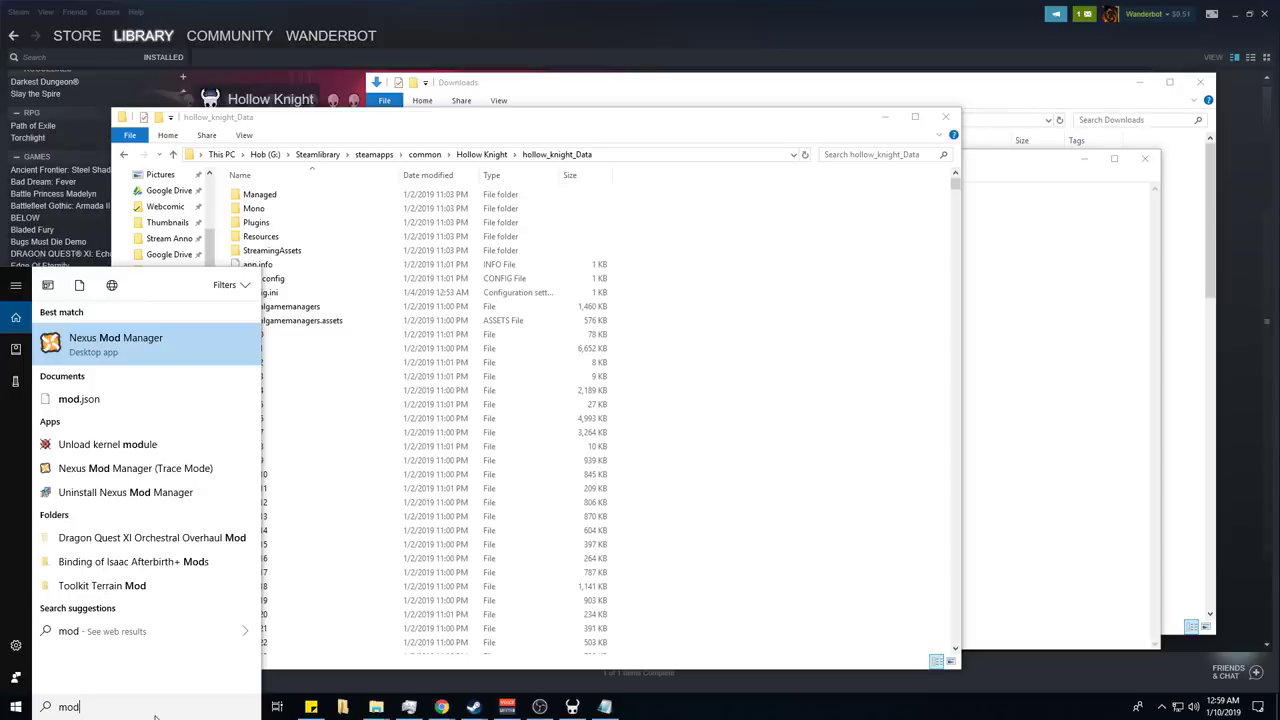
right_click(200, 402)
left_click(130, 414)
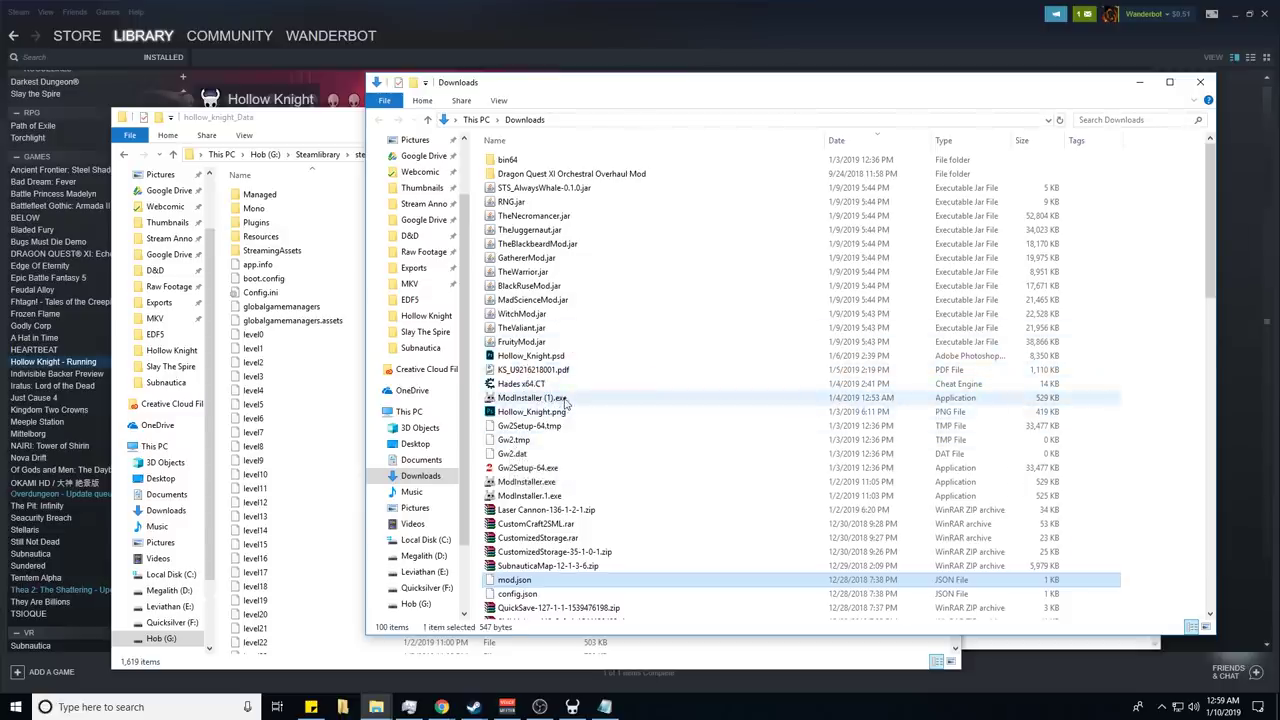
double_click(550, 484)
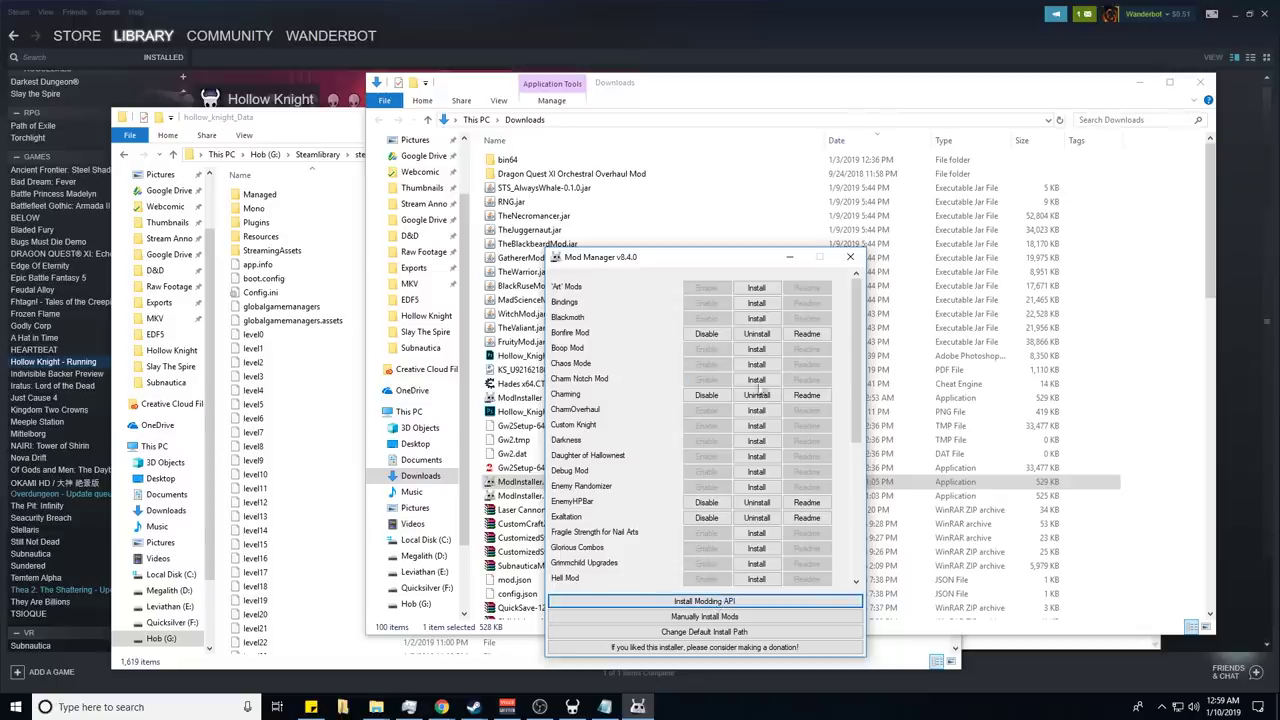
Step: Install the CharmOverhaul mod and confirm the download and installation messages
left_click(756, 410)
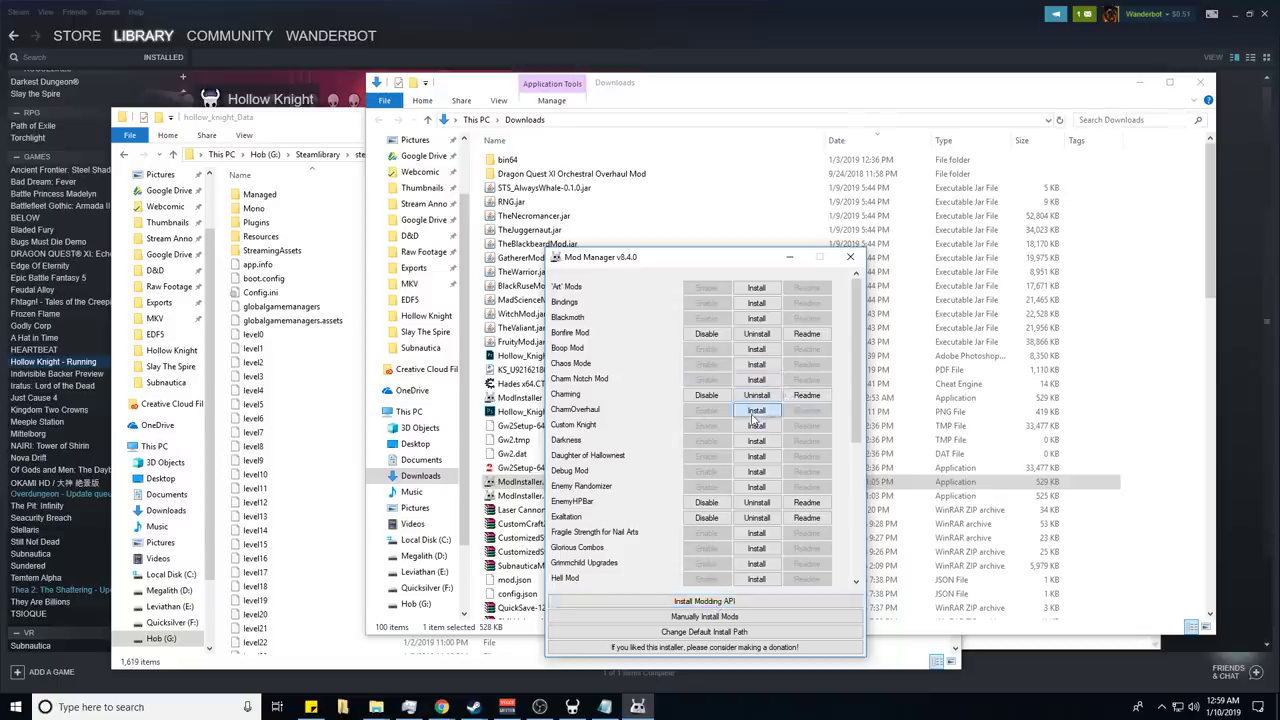
left_click(658, 396)
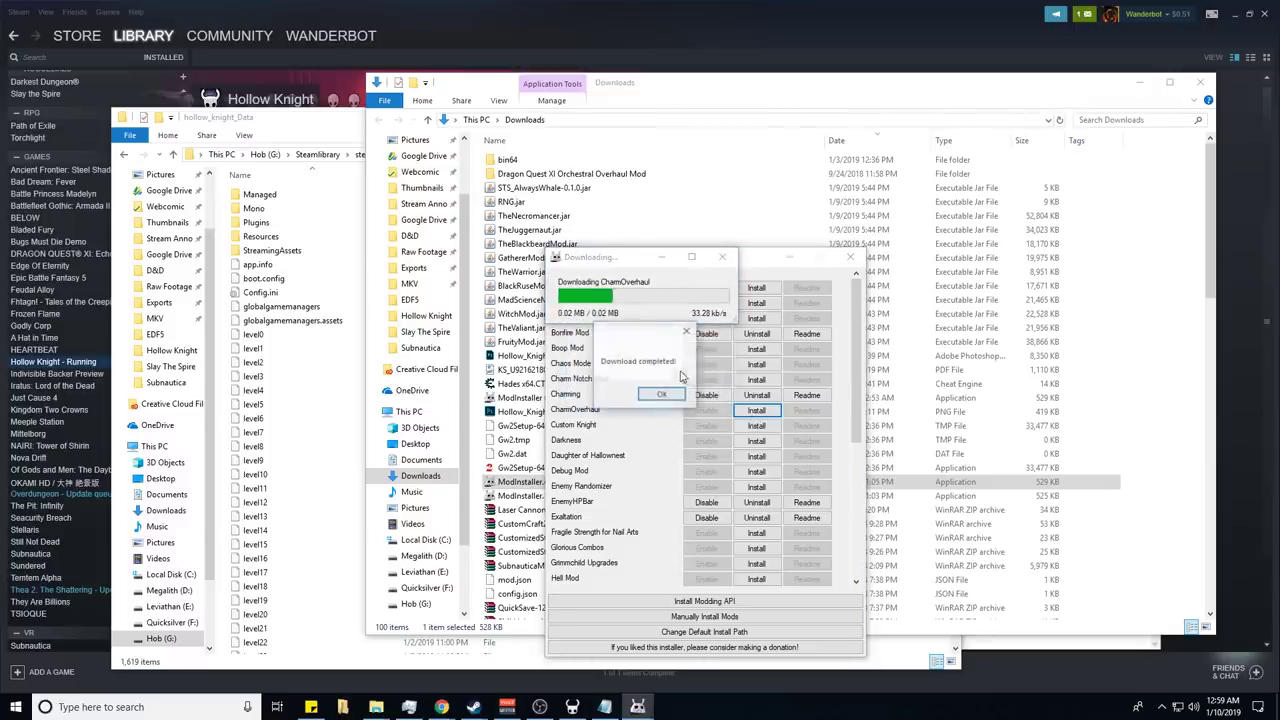
left_click(658, 396)
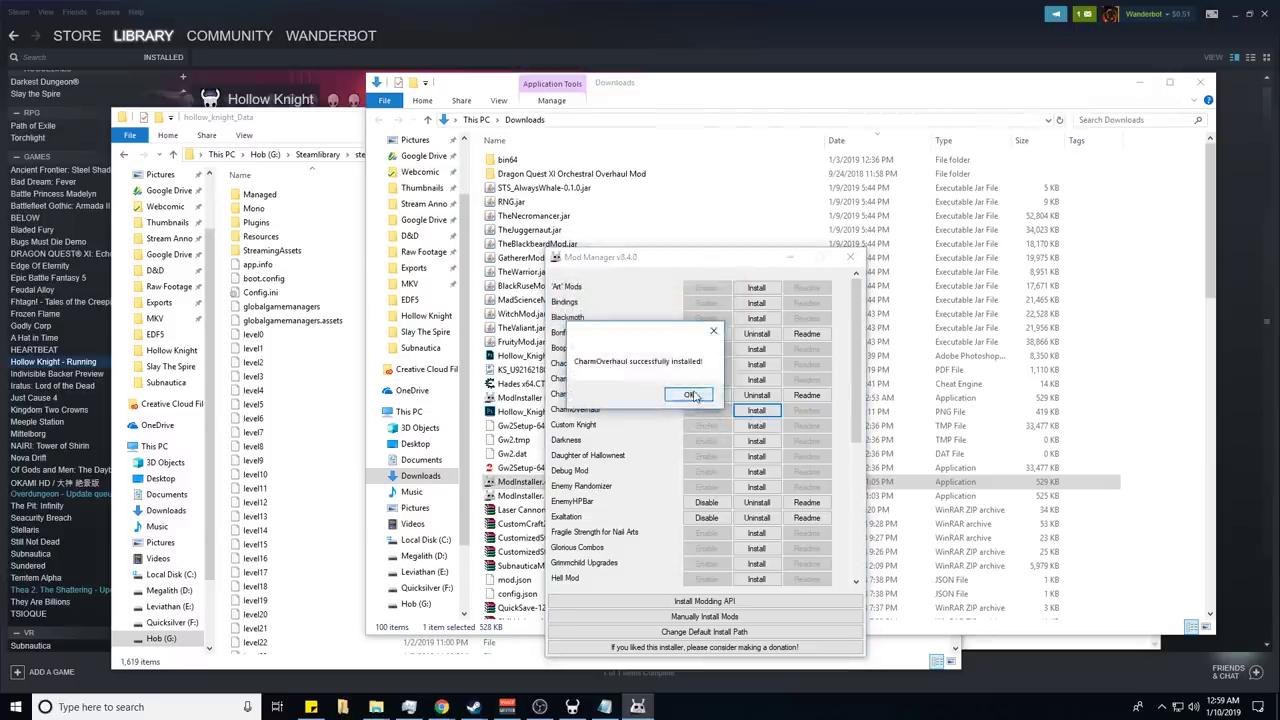
left_click(700, 396)
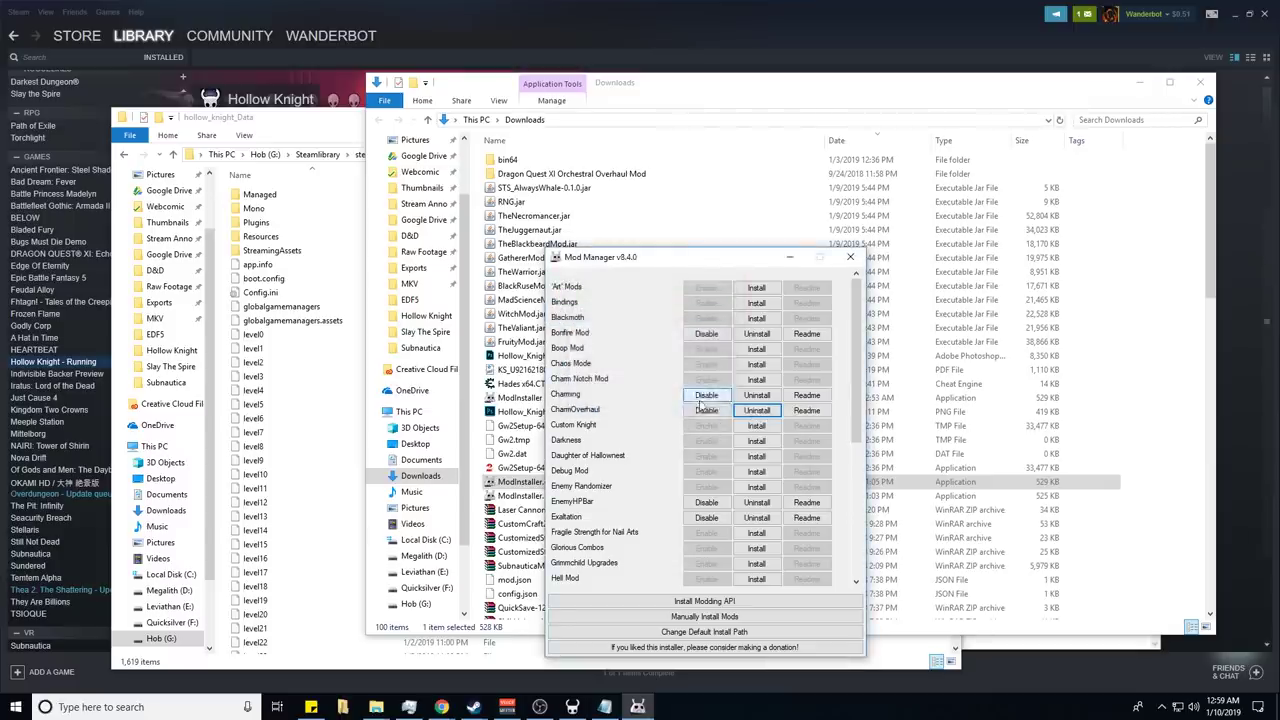
Step: Switch to the running Hollow Knight game and quit it, confirming the exit
left_click(572, 707)
left_click(632, 566)
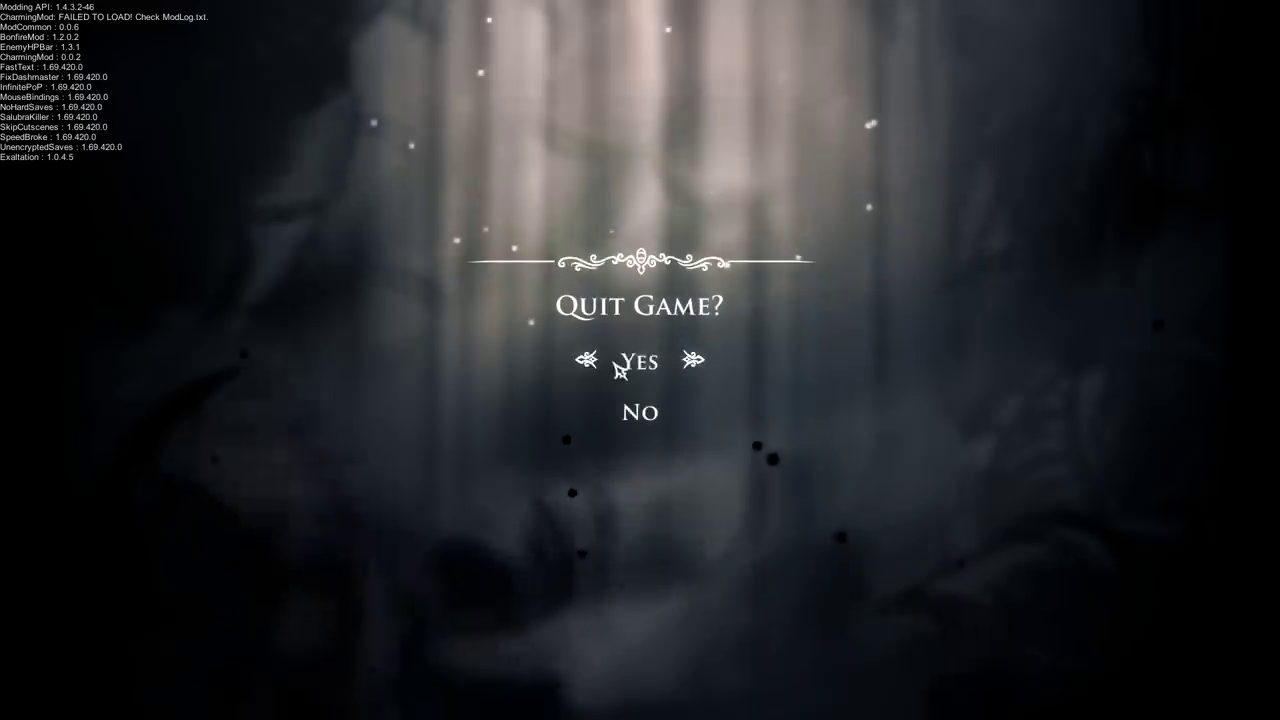
left_click(643, 360)
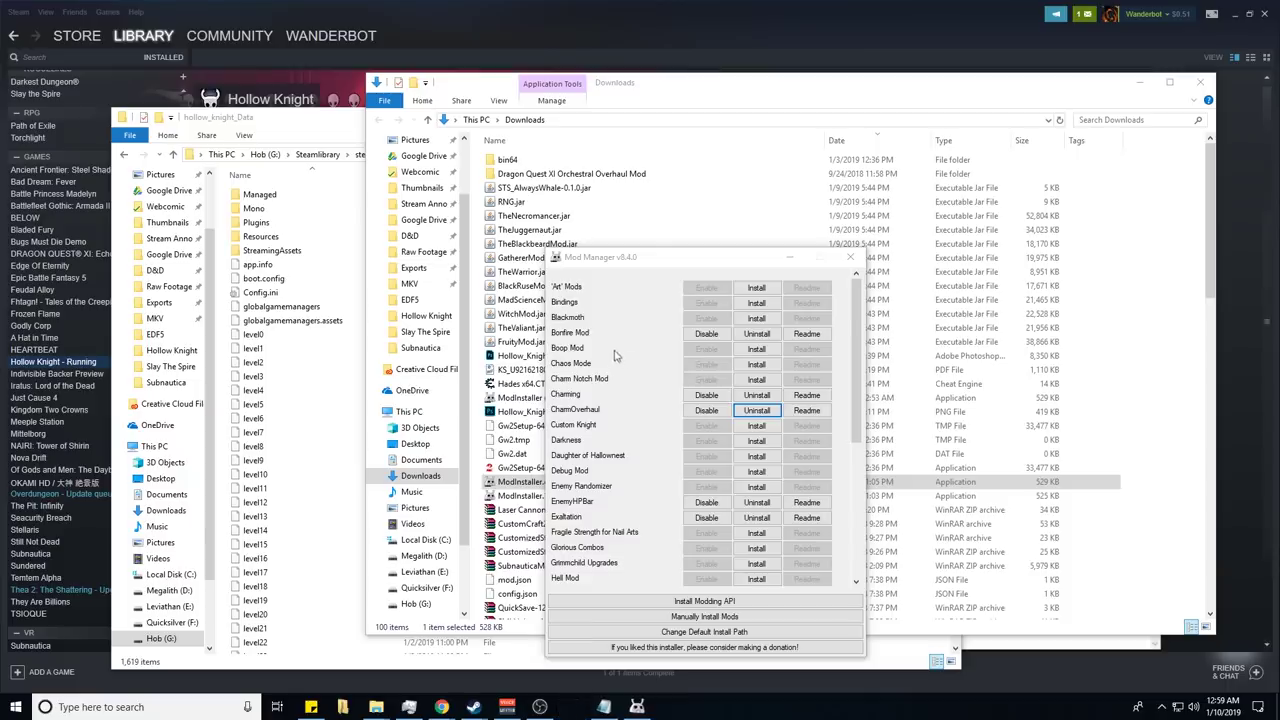
Step: Check the readme of the CharmOverhaul mod
left_click(806, 411)
left_click(687, 396)
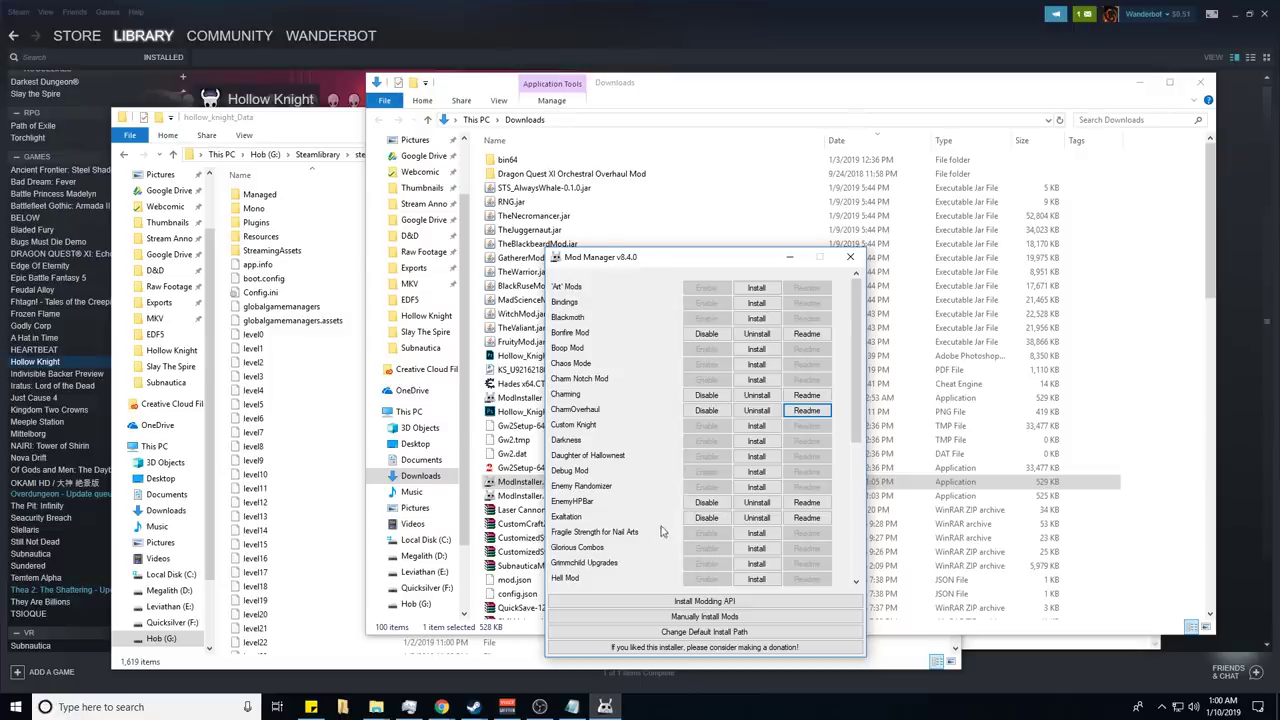
Step: Install the Glorious Combos mod, read its readme file and close it
scroll(658, 556, "down", 3)
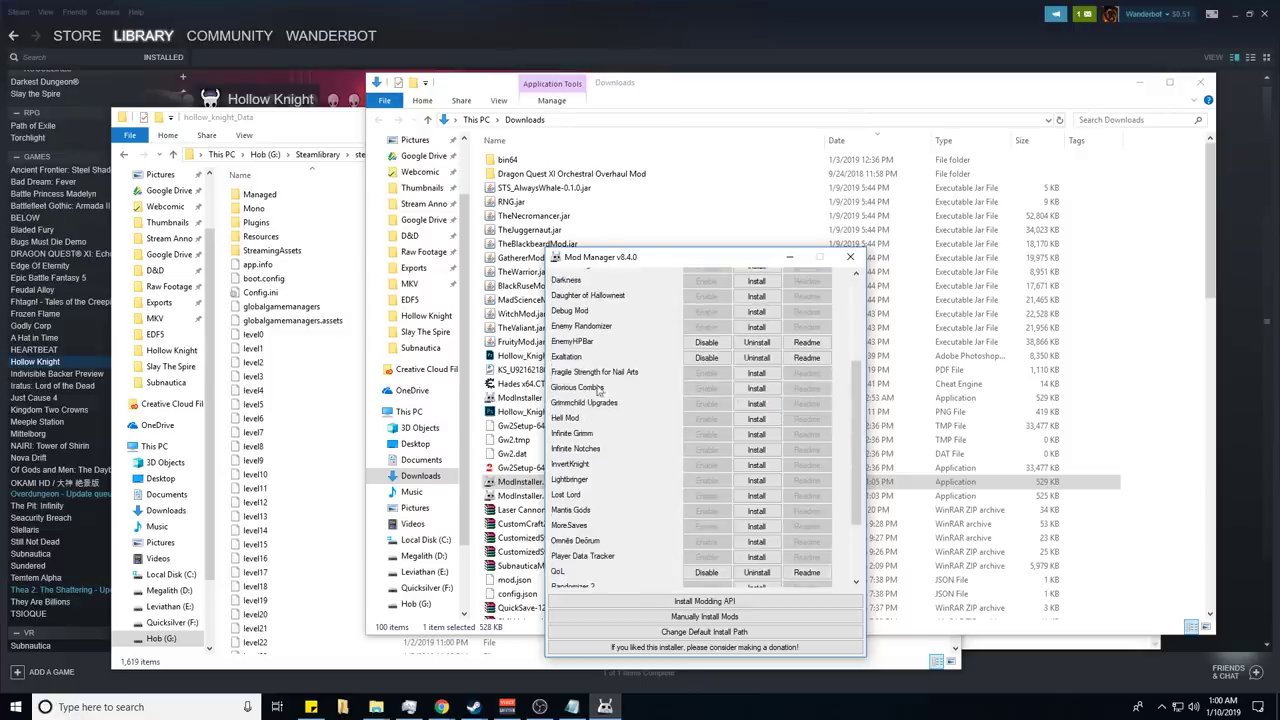
left_click(766, 393)
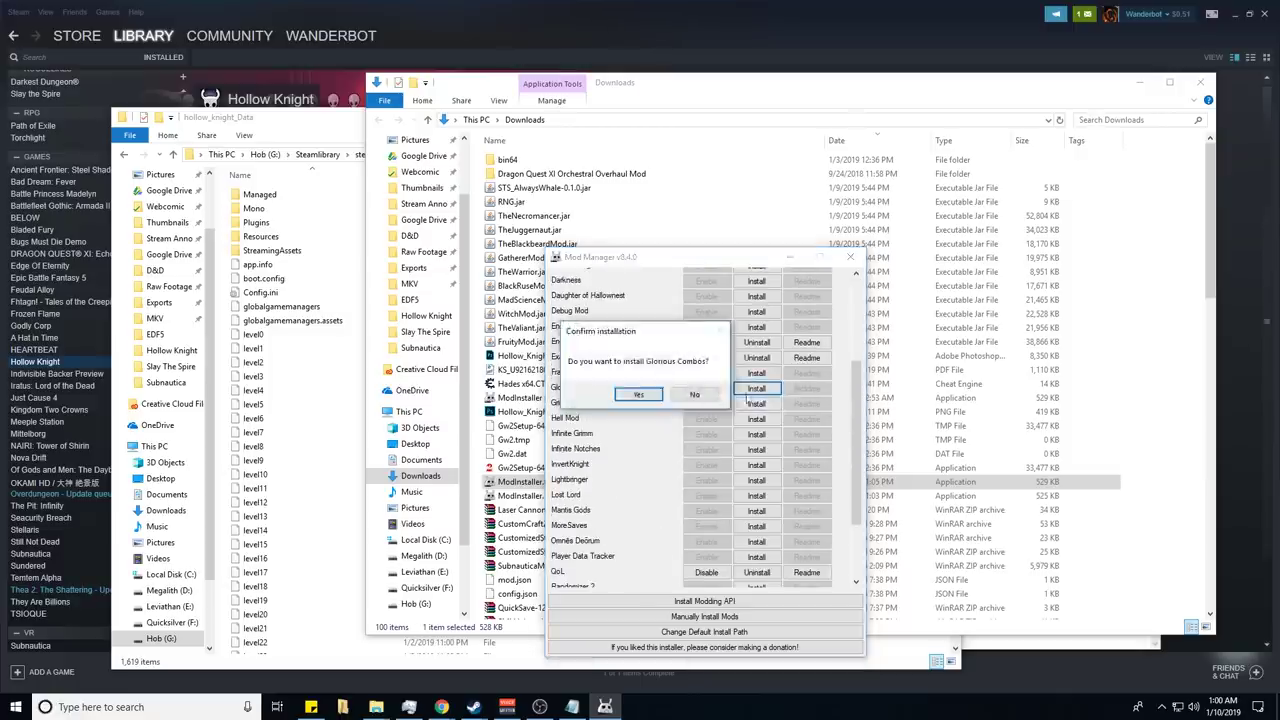
left_click(705, 394)
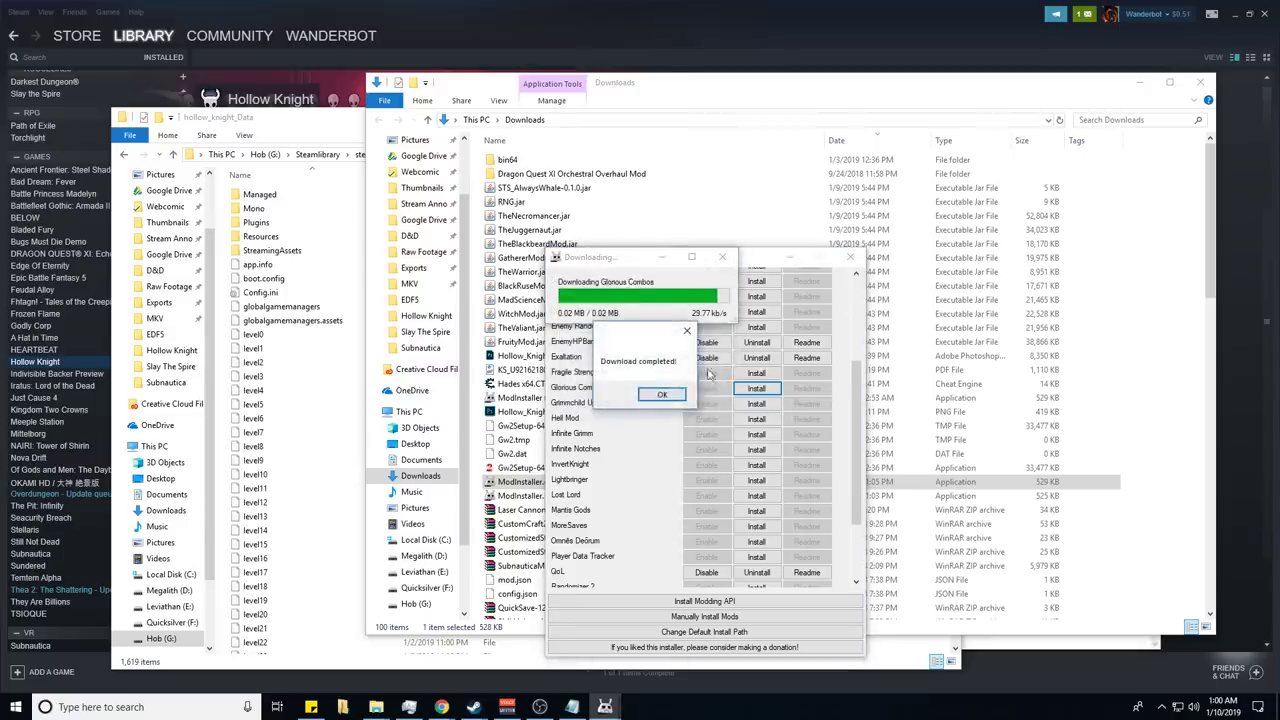
left_click(667, 395)
left_click(696, 395)
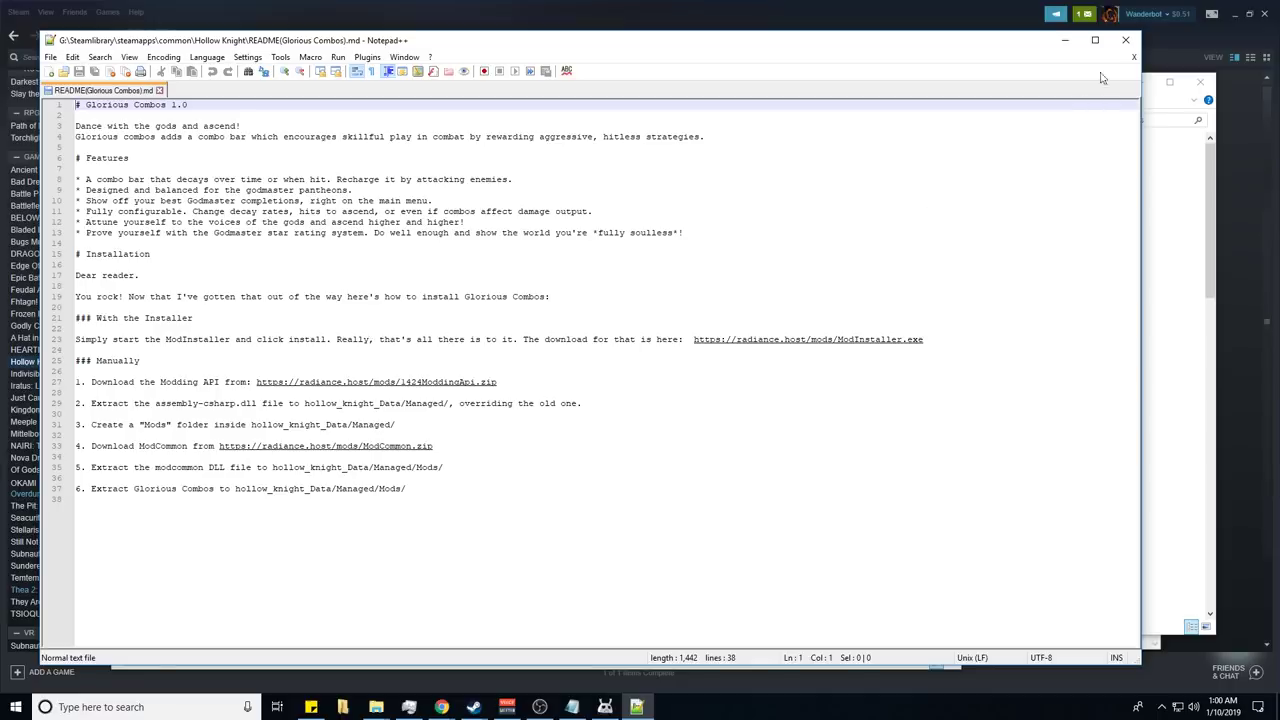
left_click(1125, 41)
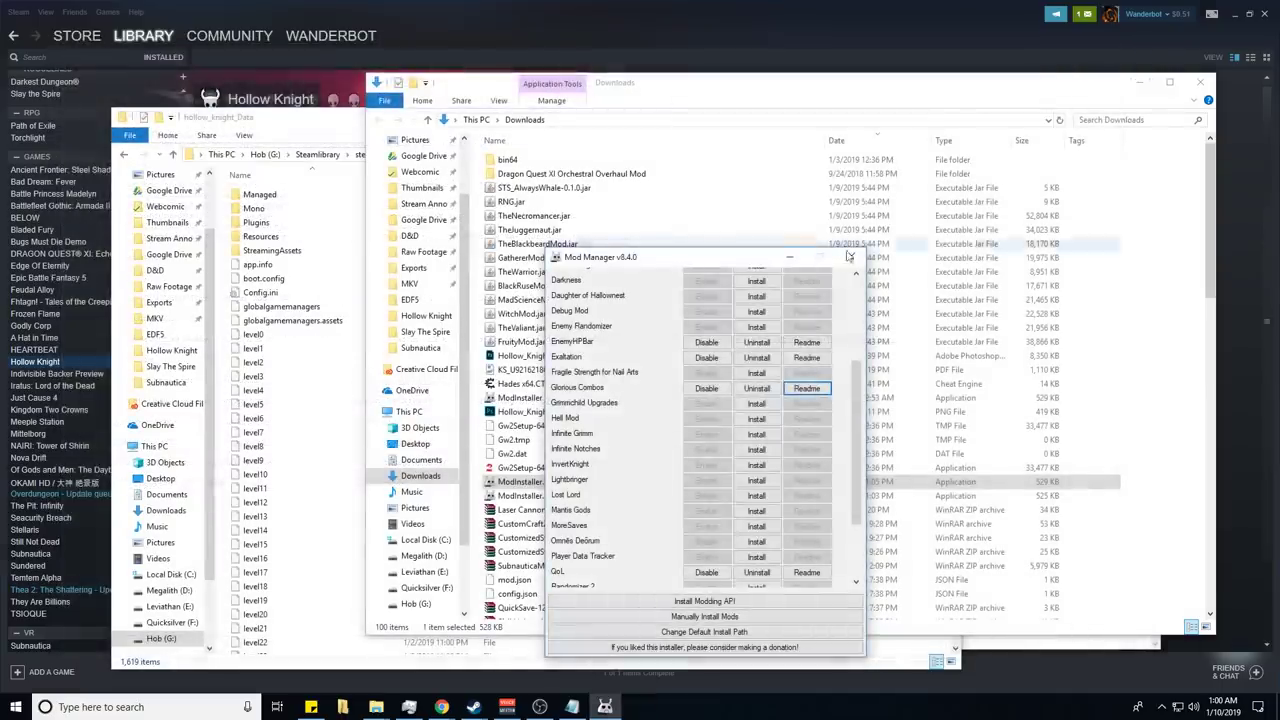
Step: Uninstall the Glorious Combos mod
left_click(757, 388)
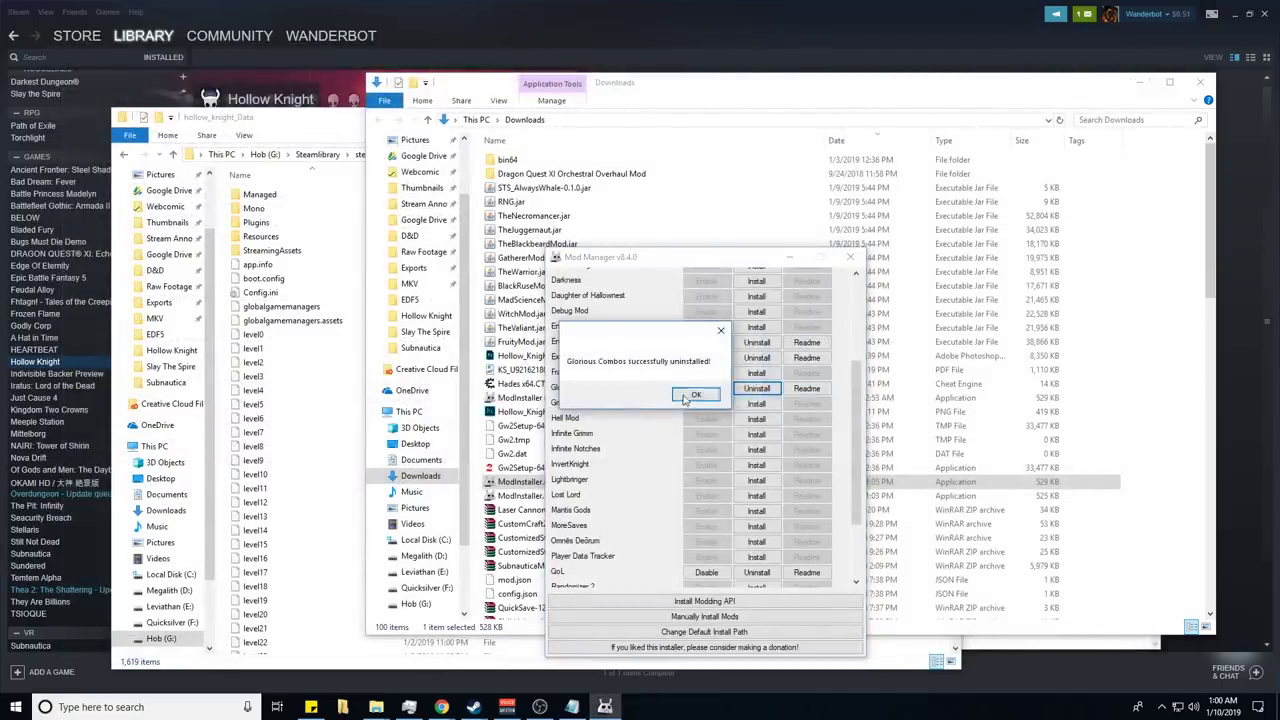
left_click(668, 398)
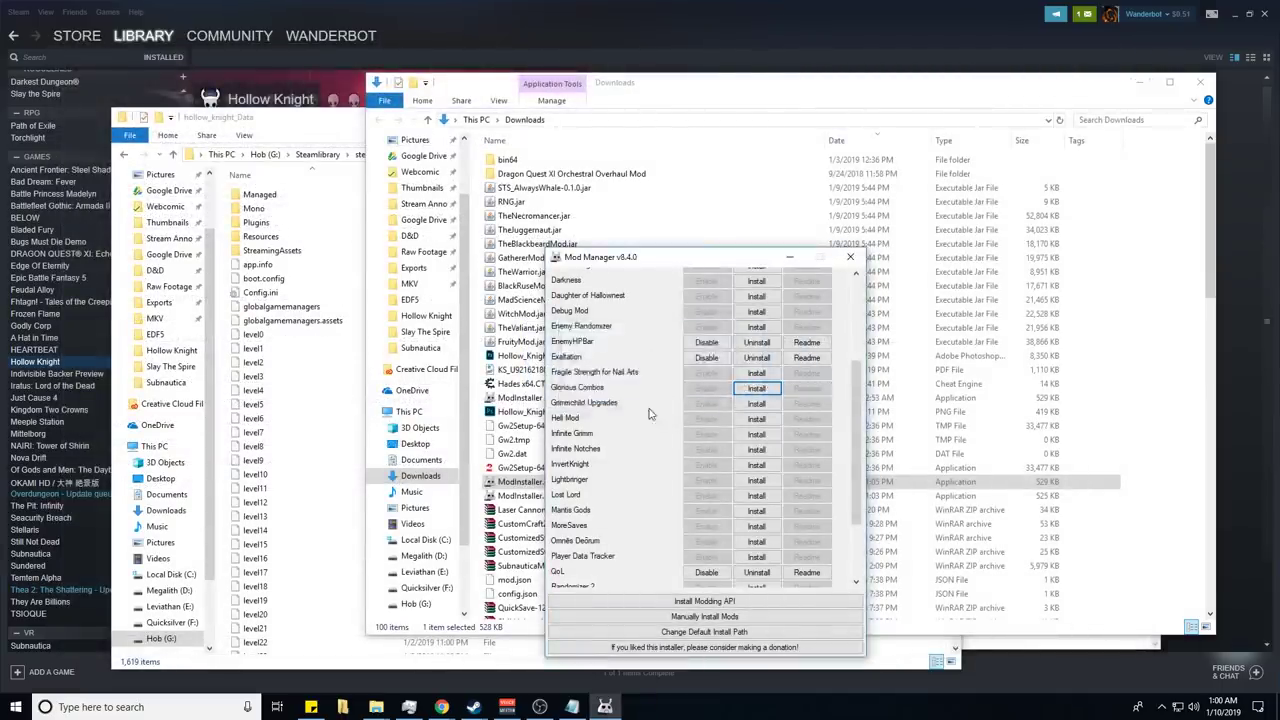
Step: Install the Grimmchild Upgrades mod and accept installing the suggested Infinite Grimm mod with it
left_click(744, 404)
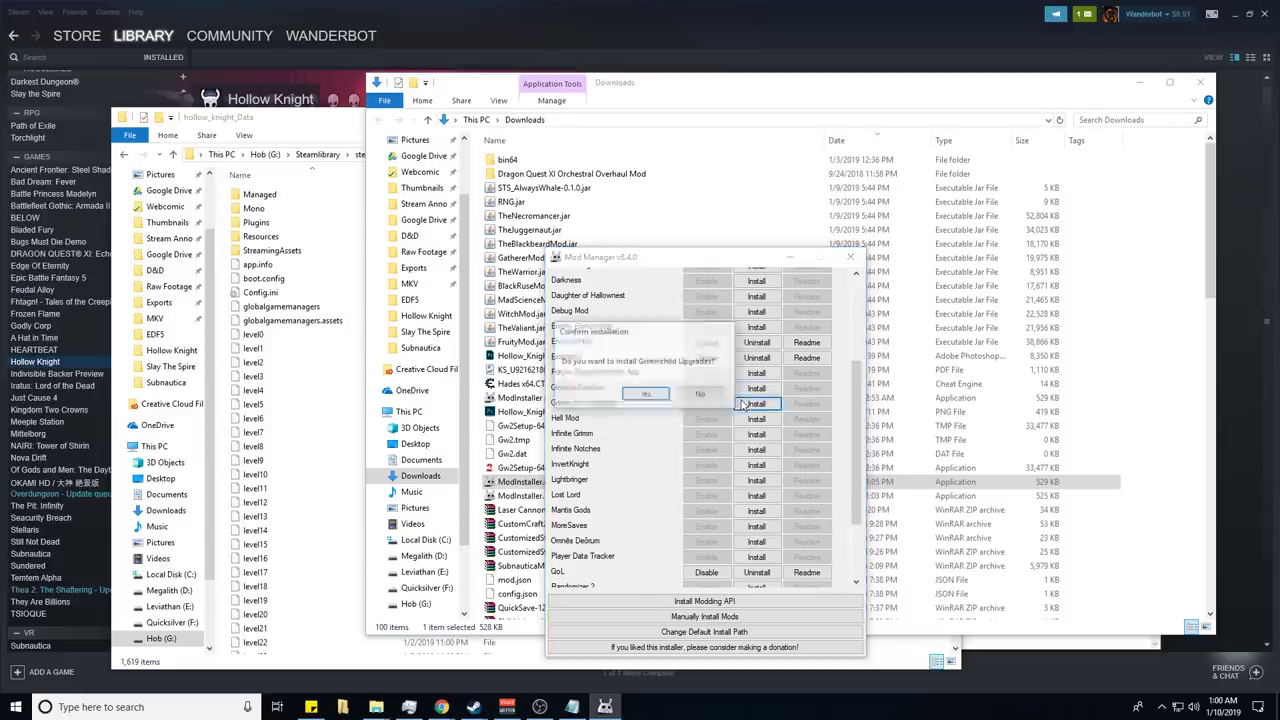
left_click(656, 396)
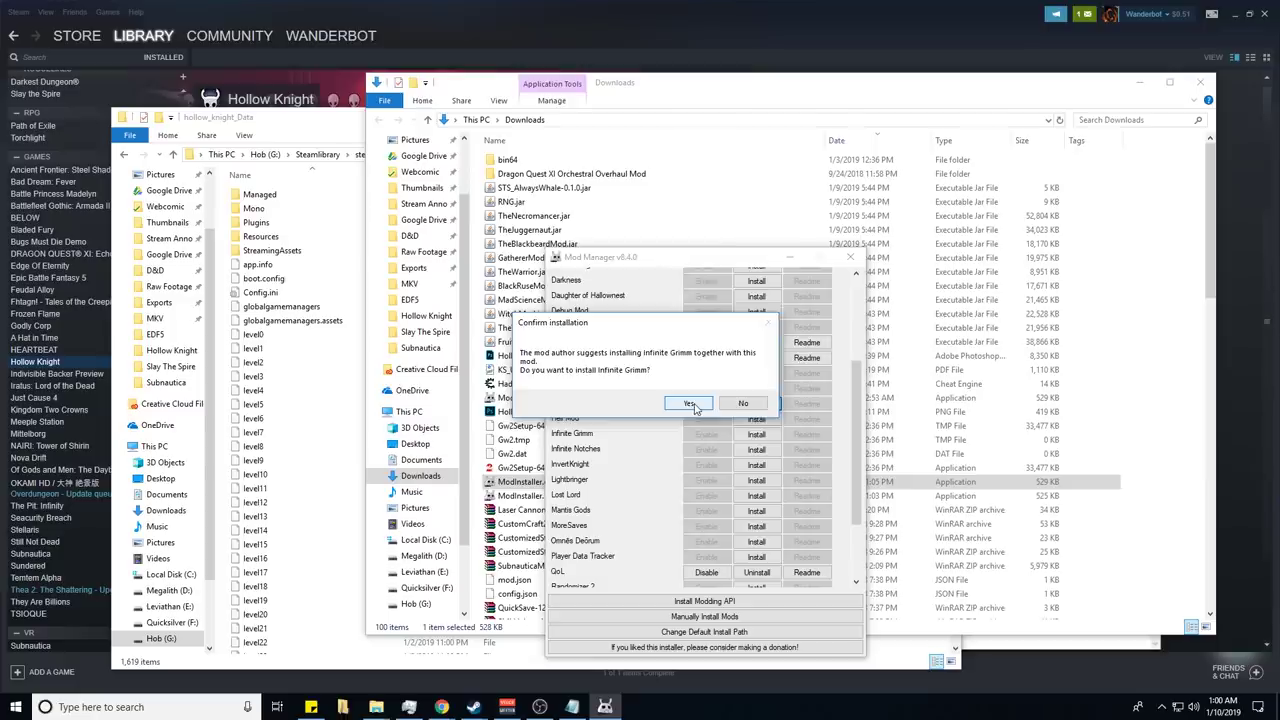
left_click(692, 404)
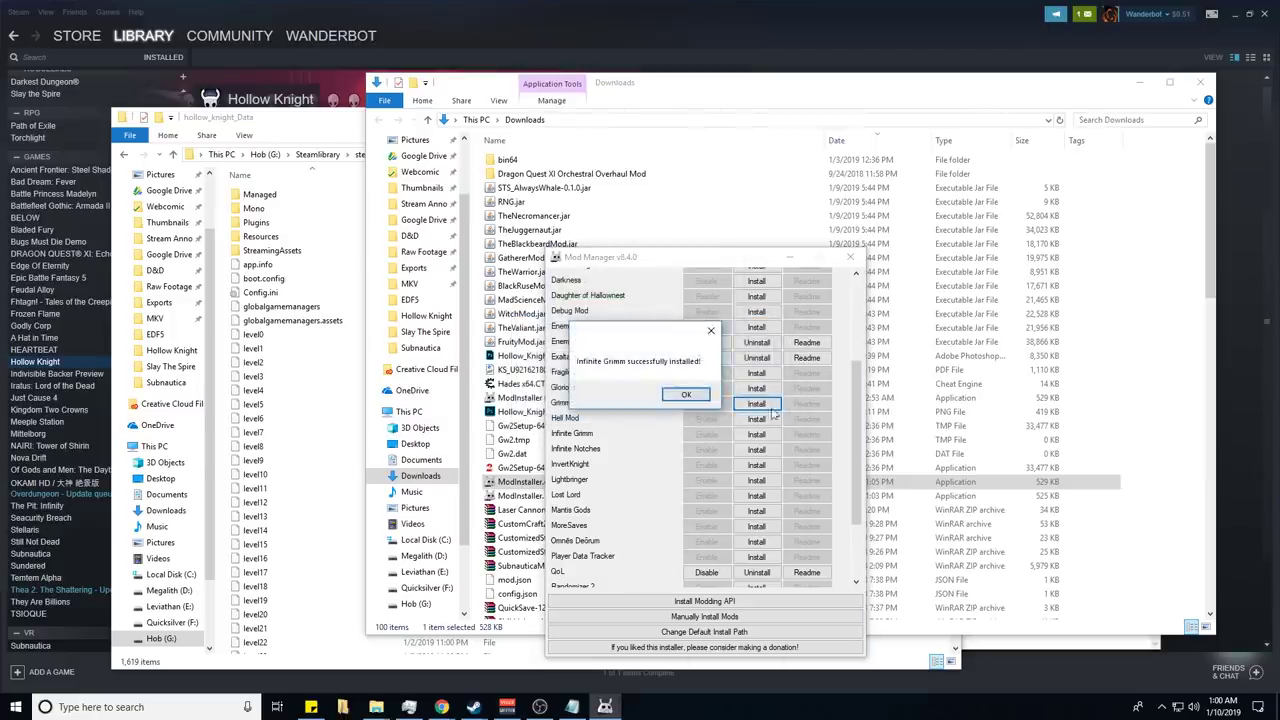
left_click(686, 396)
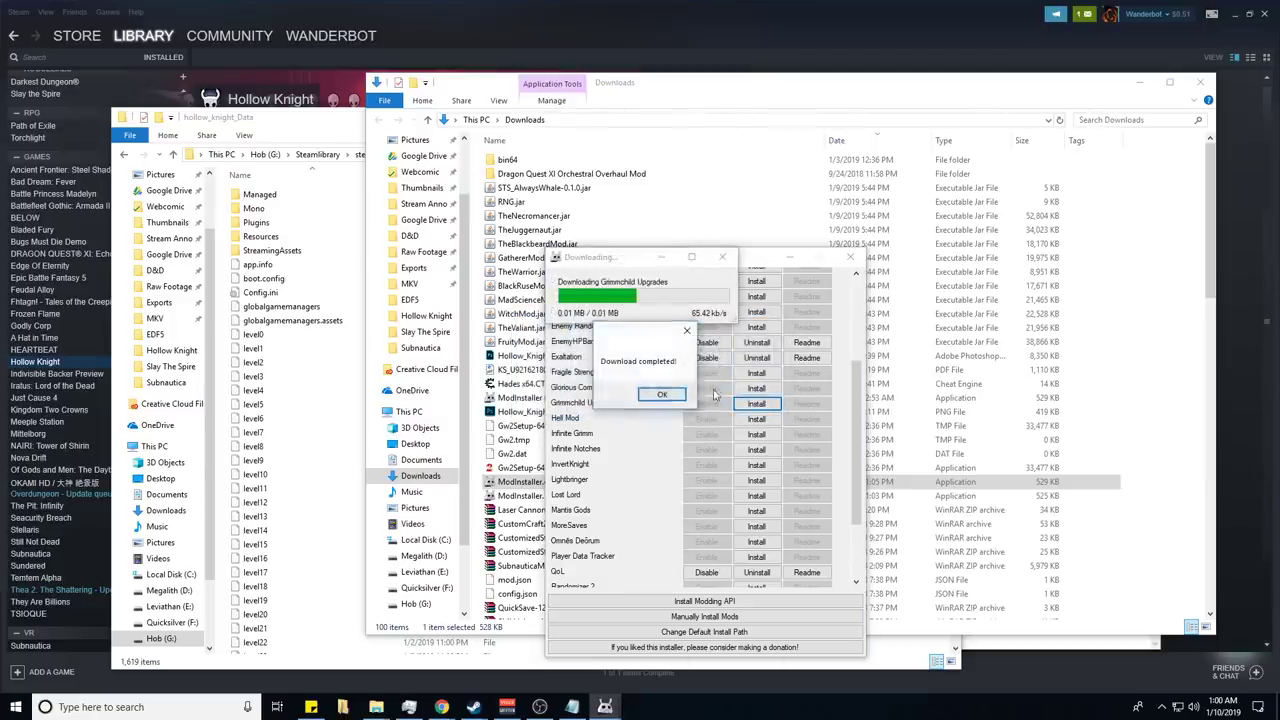
left_click(697, 395)
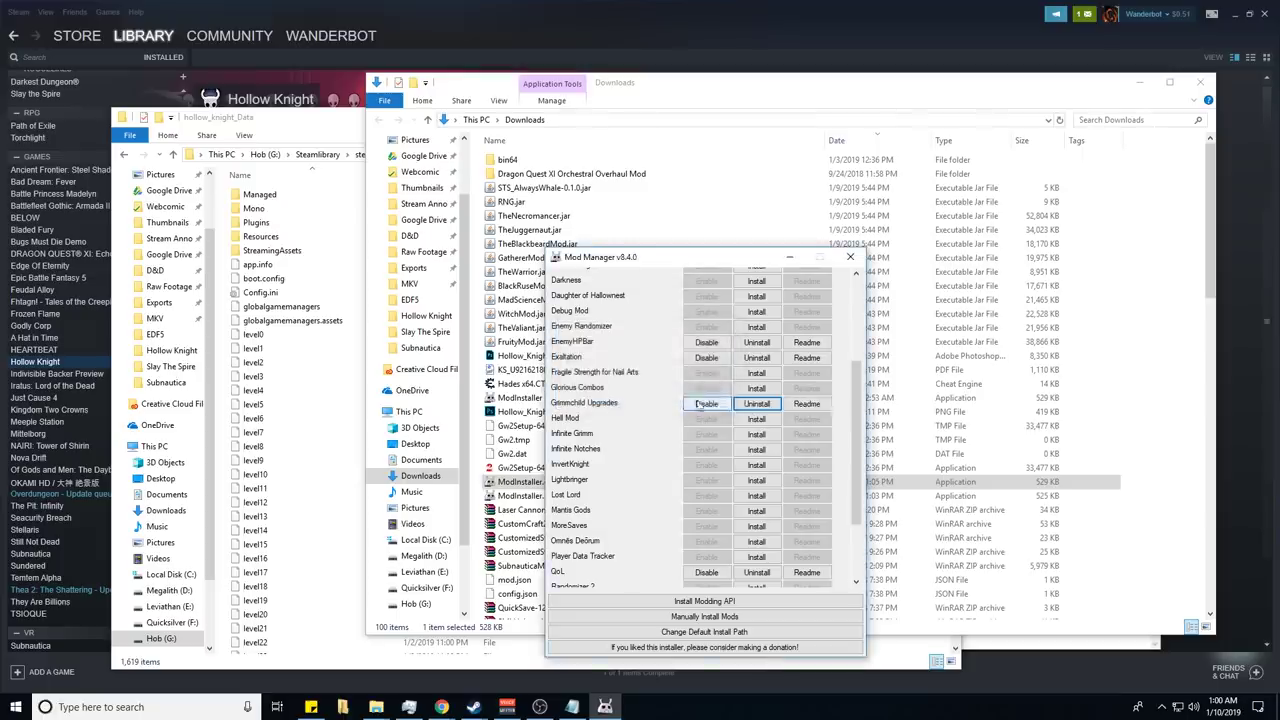
Step: Read the Grimmchild Upgrades readme and close it
left_click(807, 403)
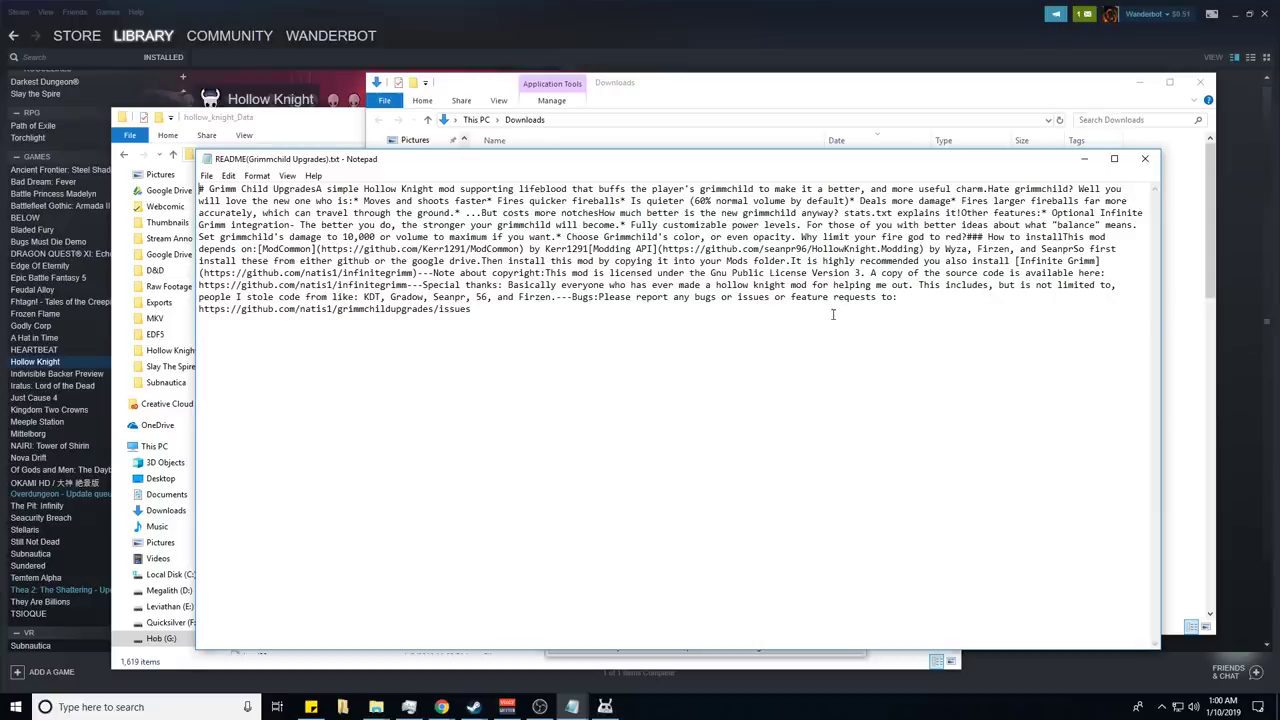
left_click(1146, 160)
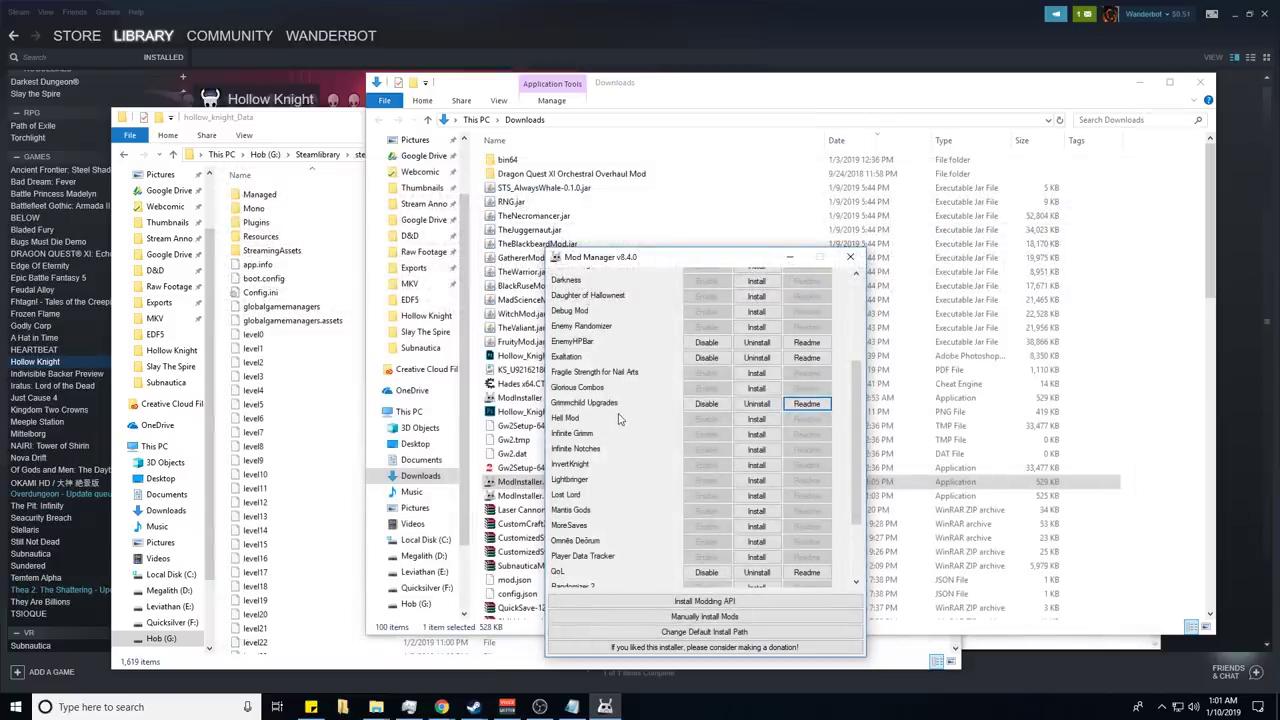
Step: Install the Infinite Grimm mod from its own entry in the mod list
left_click(736, 436)
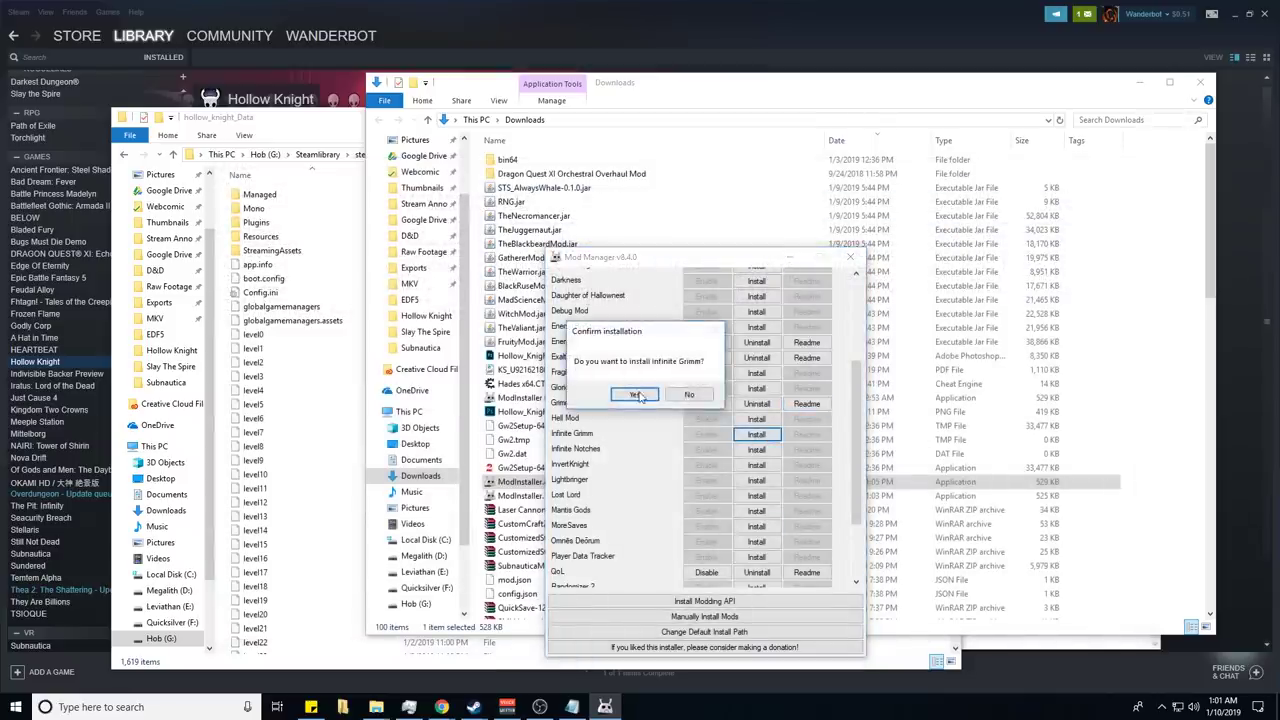
left_click(642, 398)
left_click(672, 400)
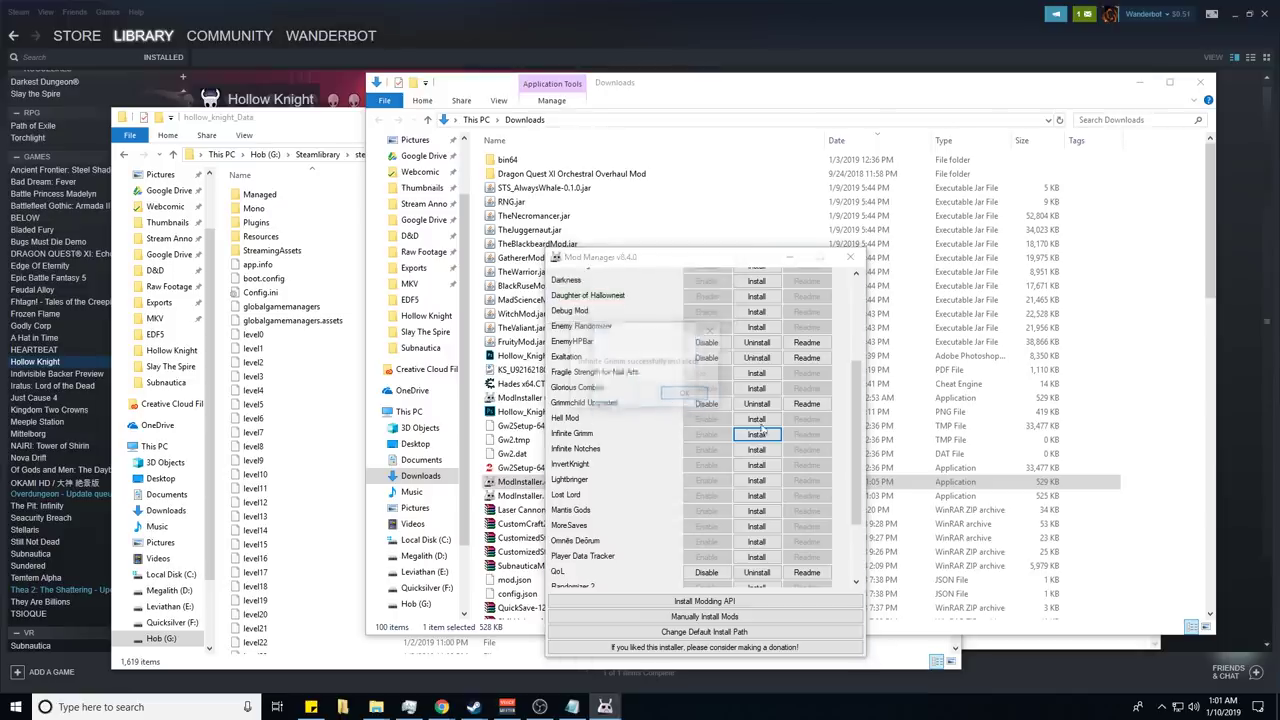
Step: Read the Infinite Grimm readme, close it, and uninstall the Infinite Grimm mod
left_click(686, 396)
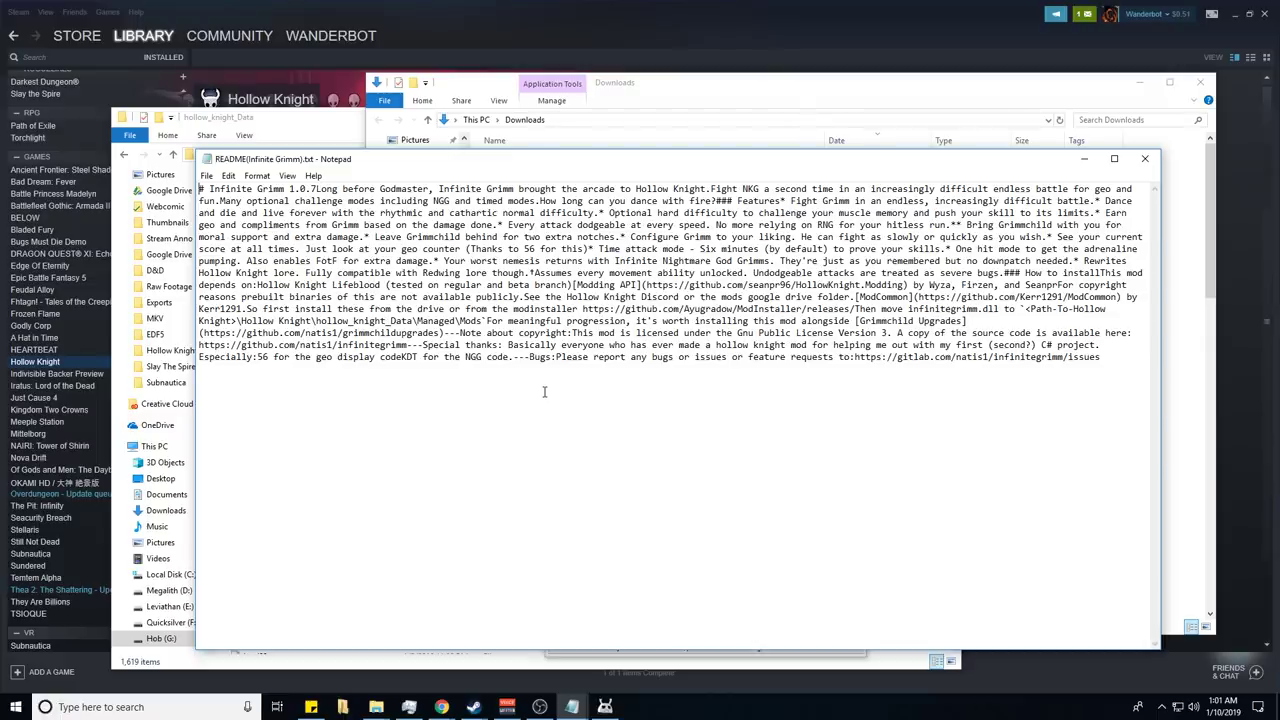
left_click(1144, 158)
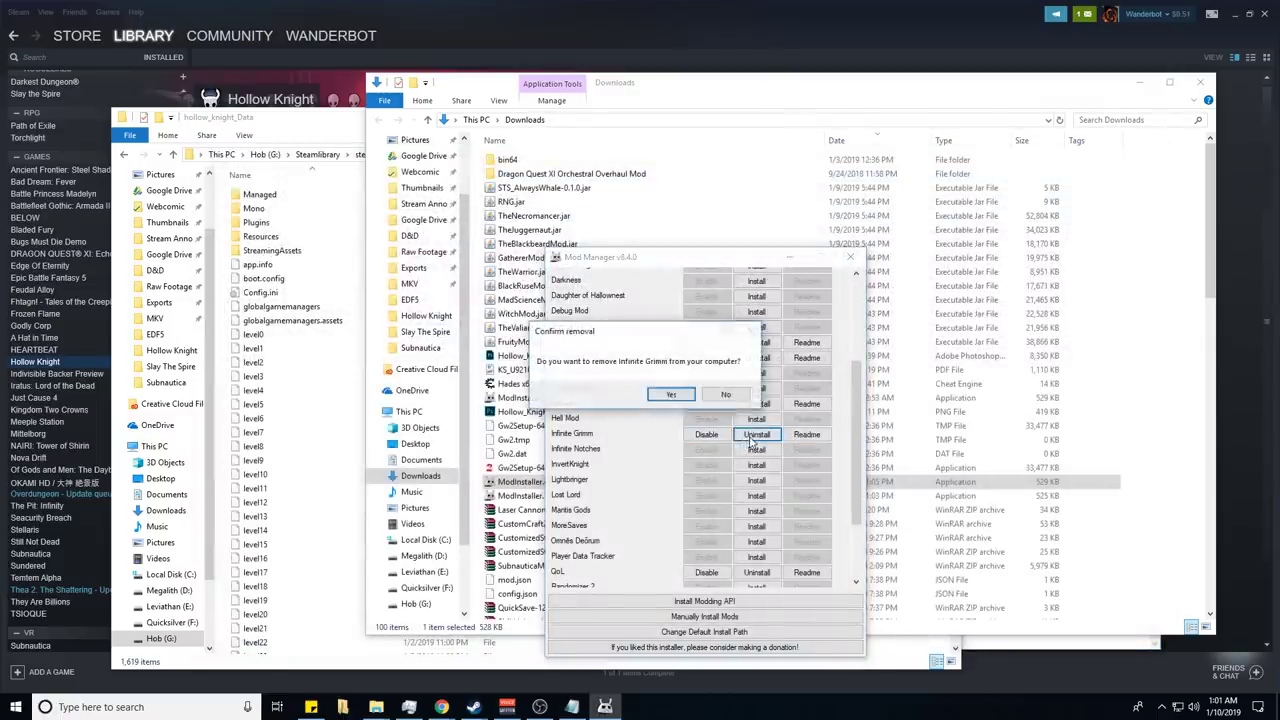
left_click(671, 394)
left_click(690, 396)
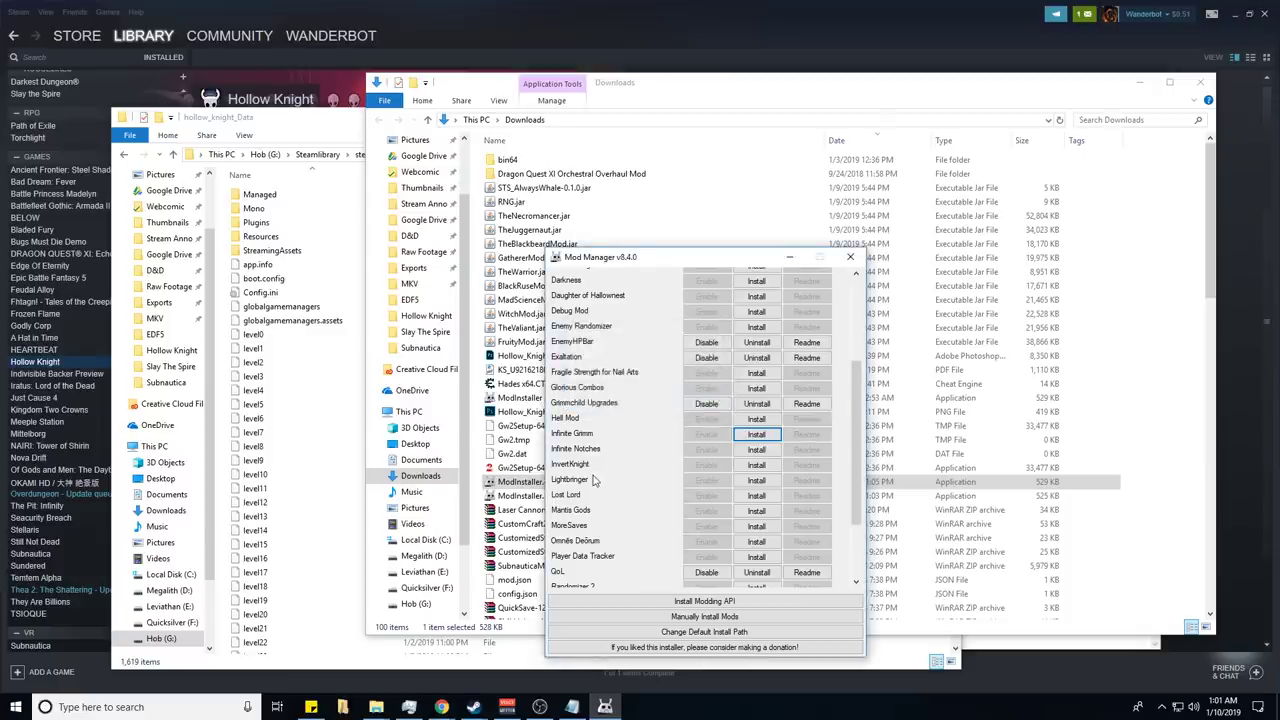
Step: Look through the mod list and uninstall the QoL mod
scroll(605, 488, "down", 2)
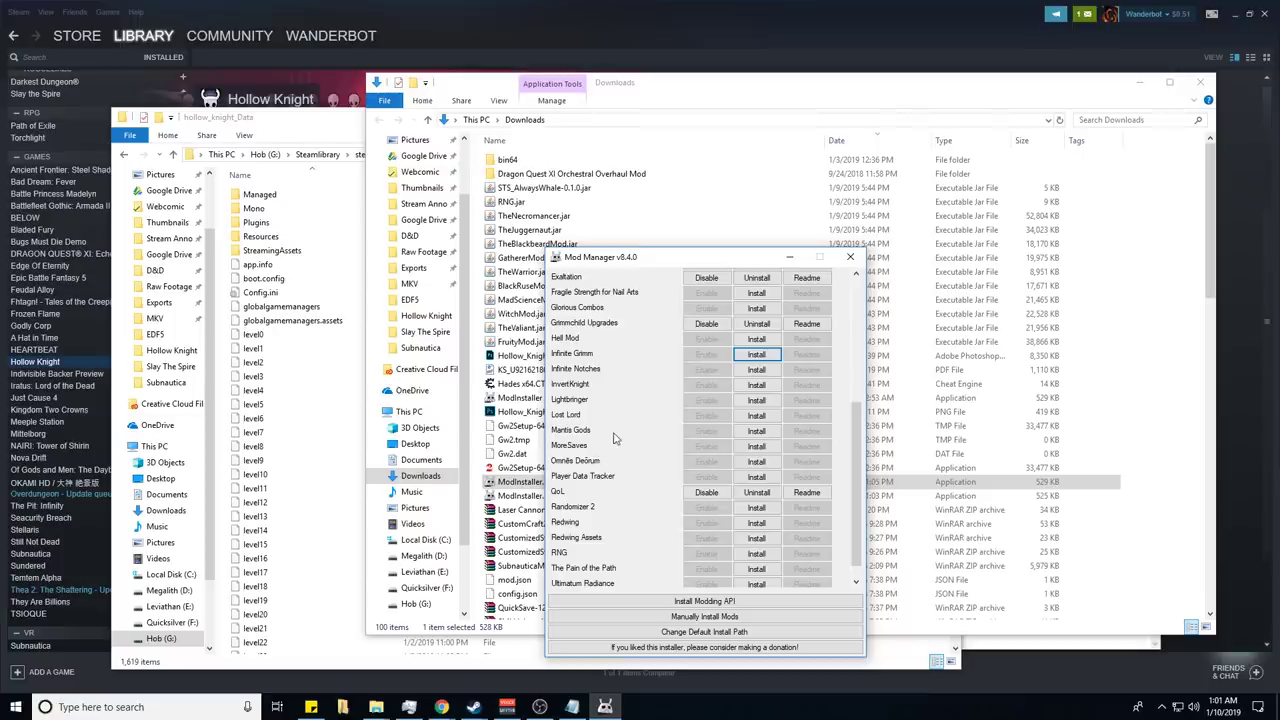
scroll(625, 456, "down", 1)
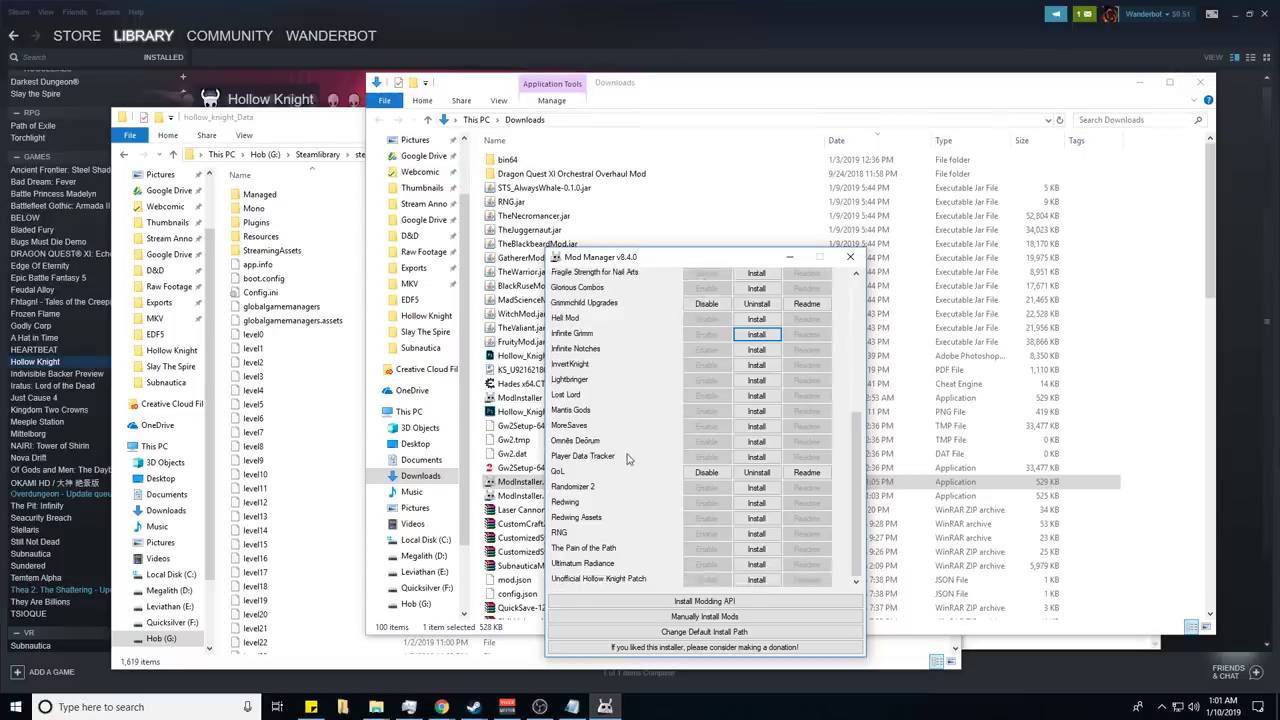
scroll(628, 458, "up", 5)
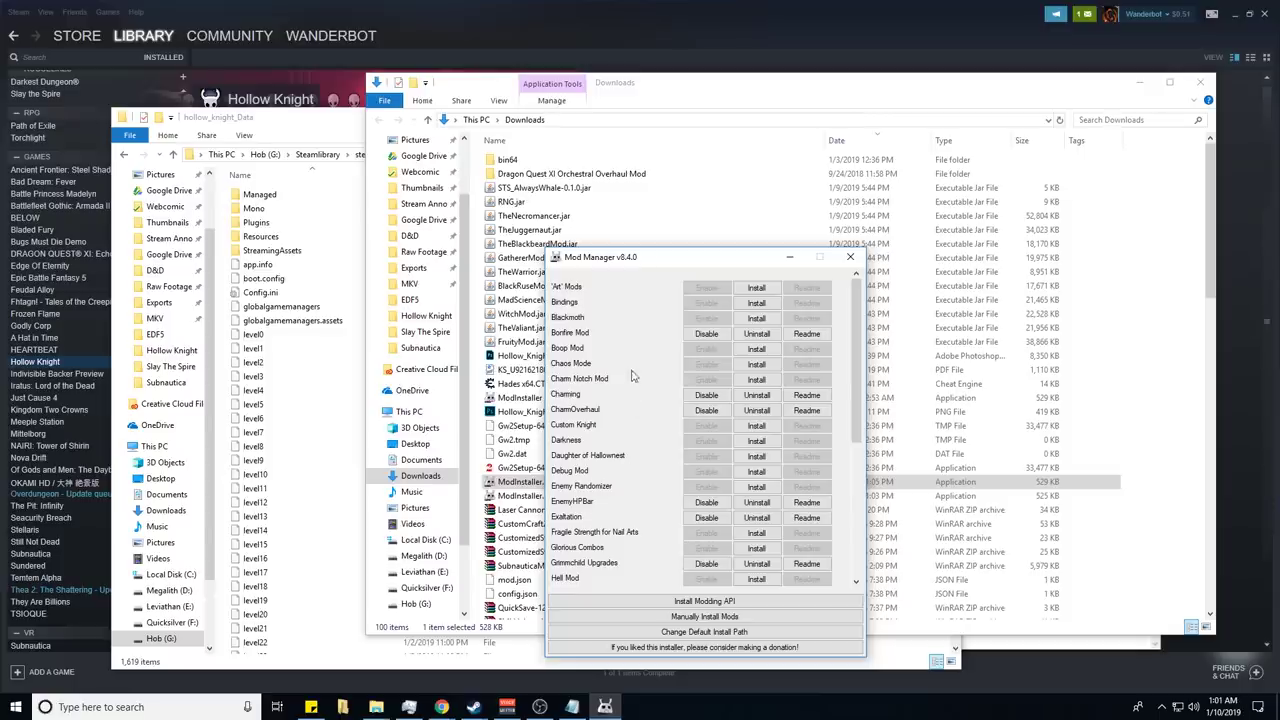
scroll(630, 378, "down", 5)
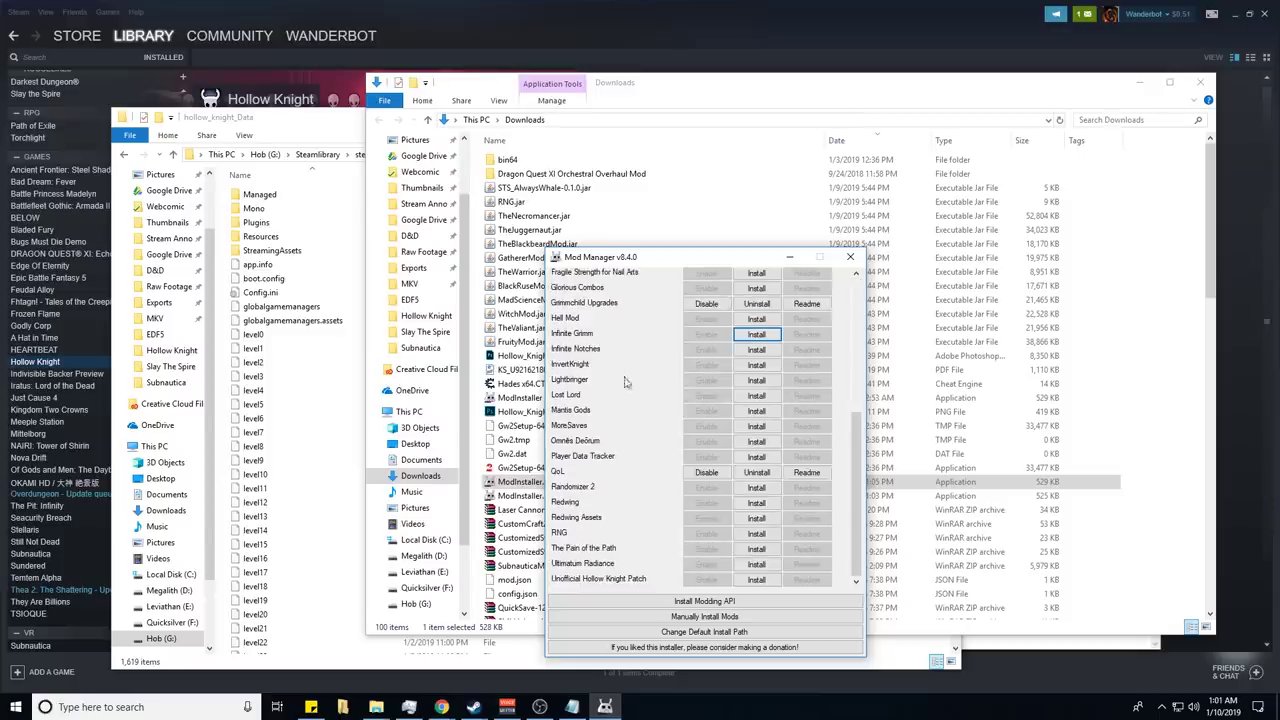
left_click(753, 473)
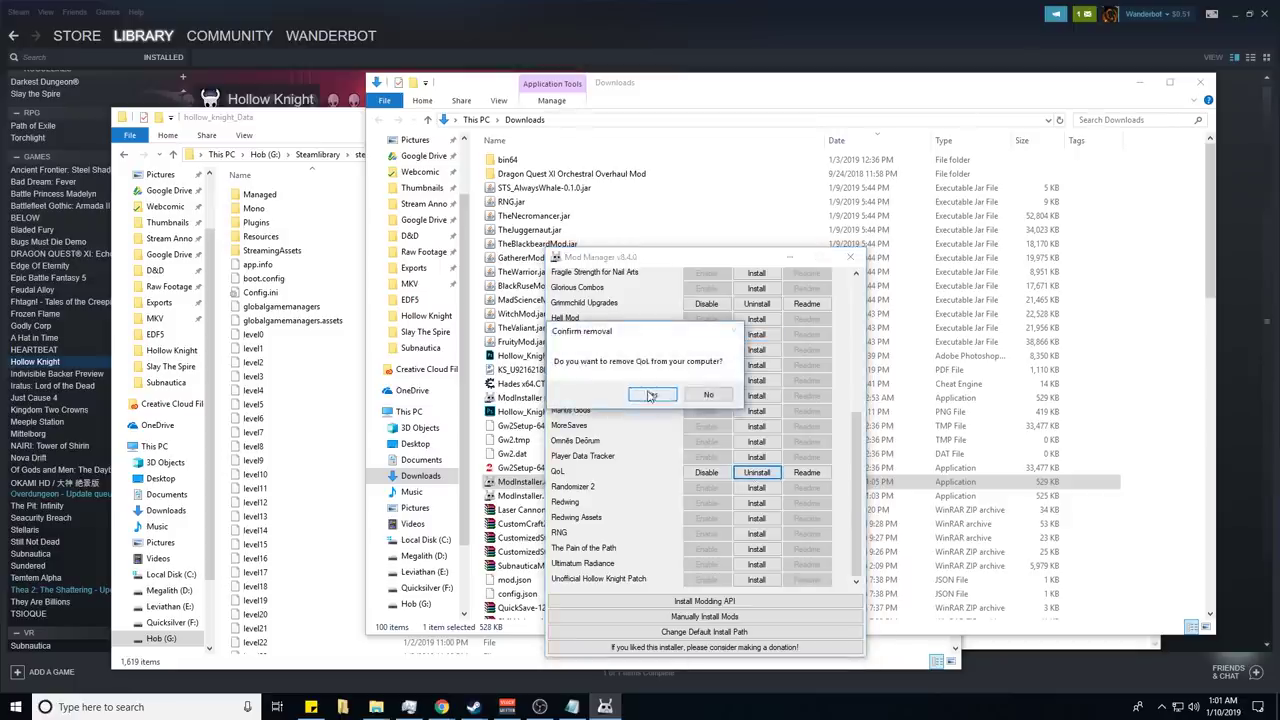
left_click(652, 395)
left_click(667, 395)
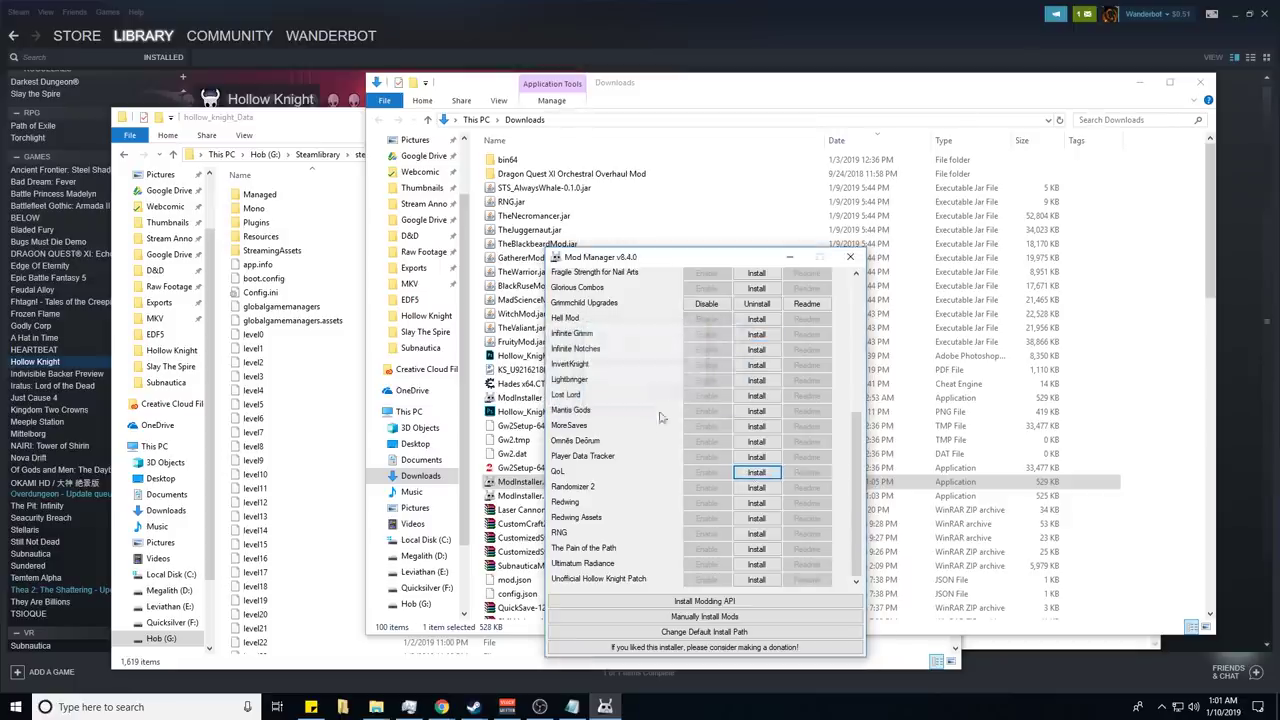
Step: Install the Charm Notch Mod
scroll(620, 507, "up", 2)
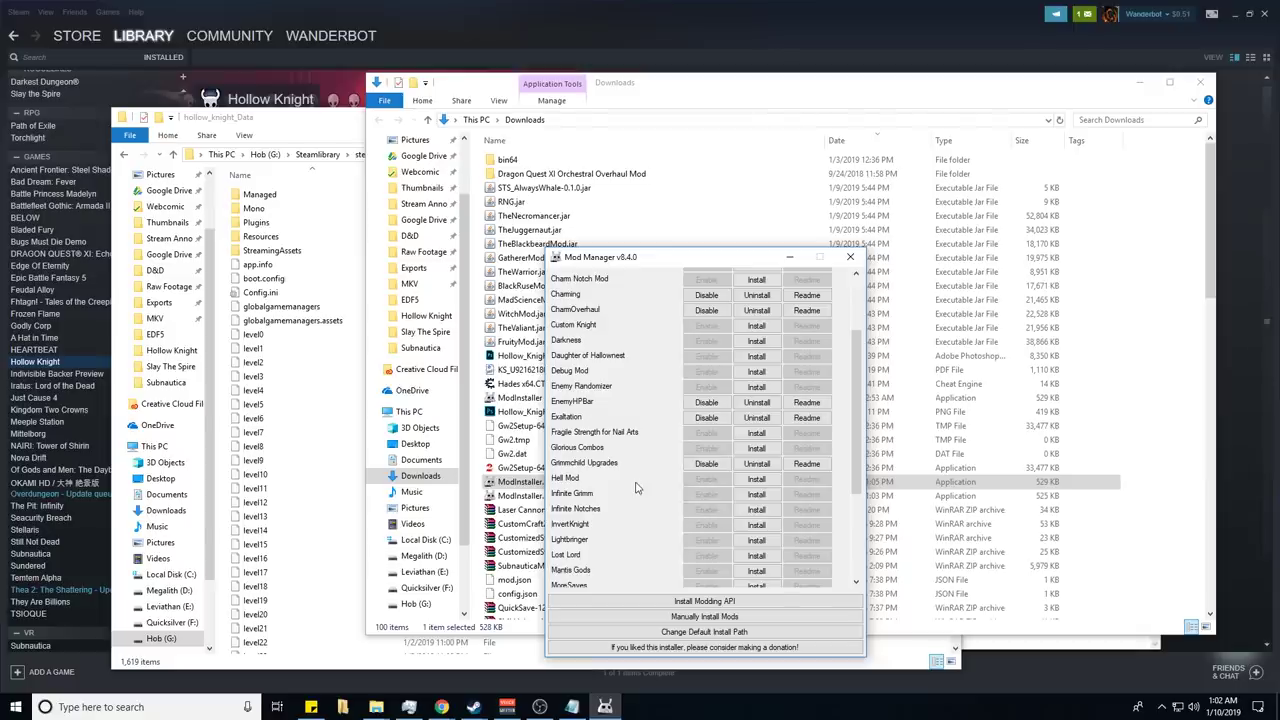
scroll(640, 478, "up", 4)
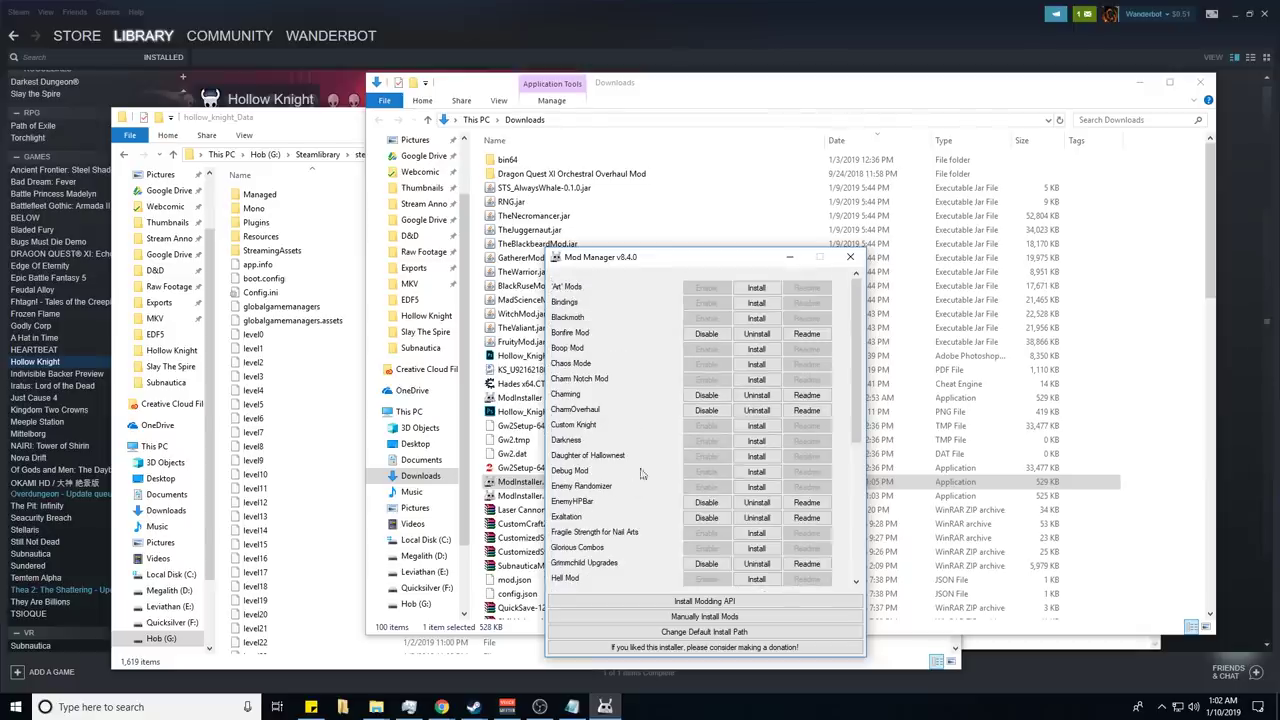
left_click(756, 379)
left_click(645, 395)
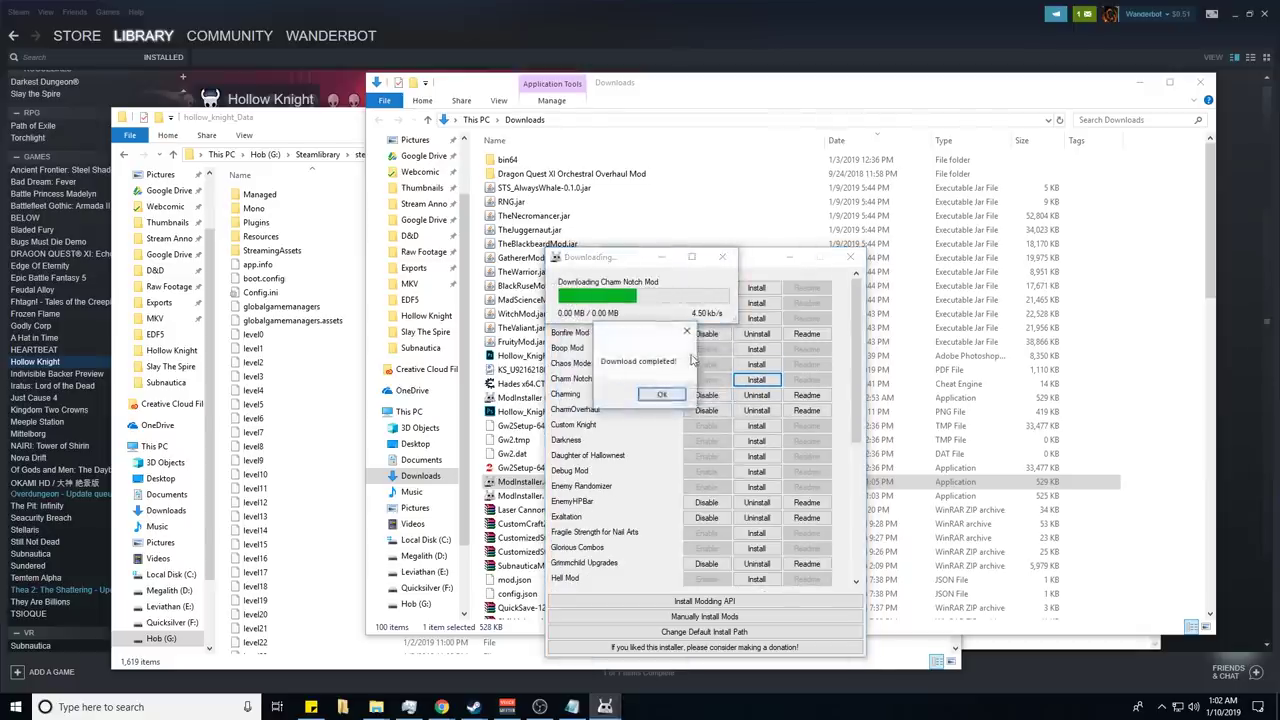
left_click(657, 393)
left_click(693, 394)
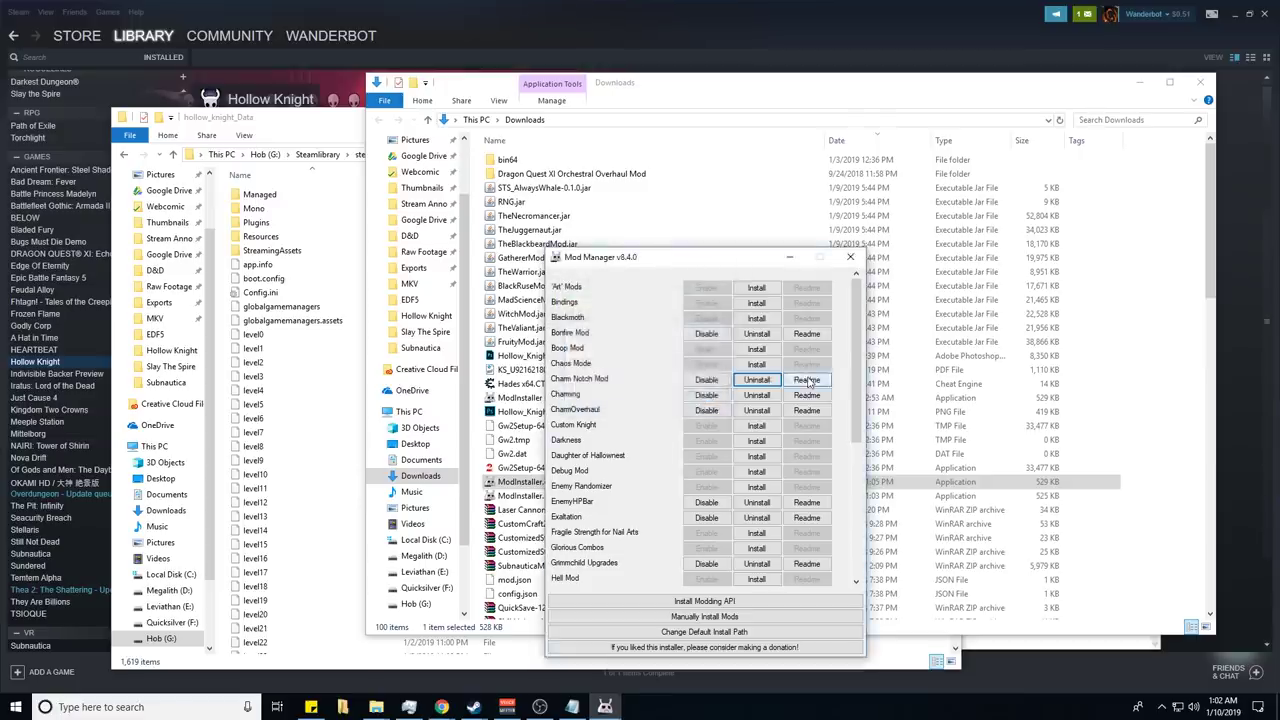
Step: Read the Charm Notch Mod readme, close it, and uninstall the mod
left_click(806, 379)
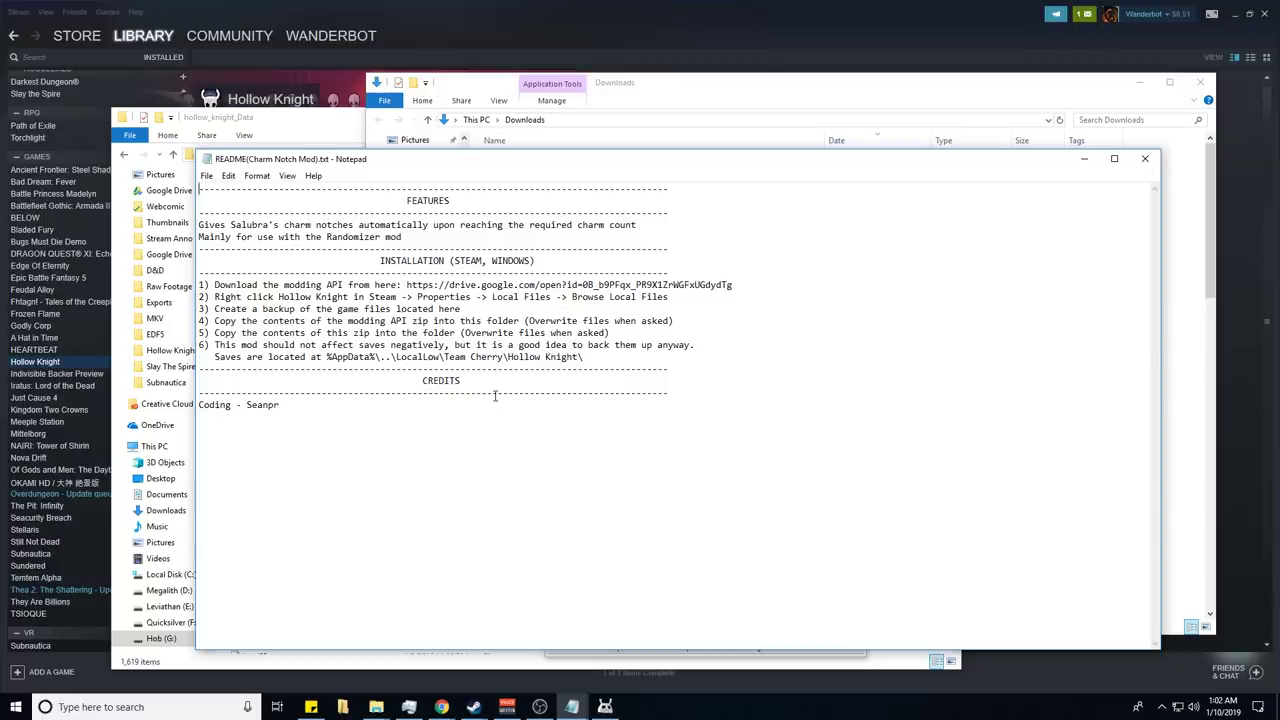
left_click(1145, 160)
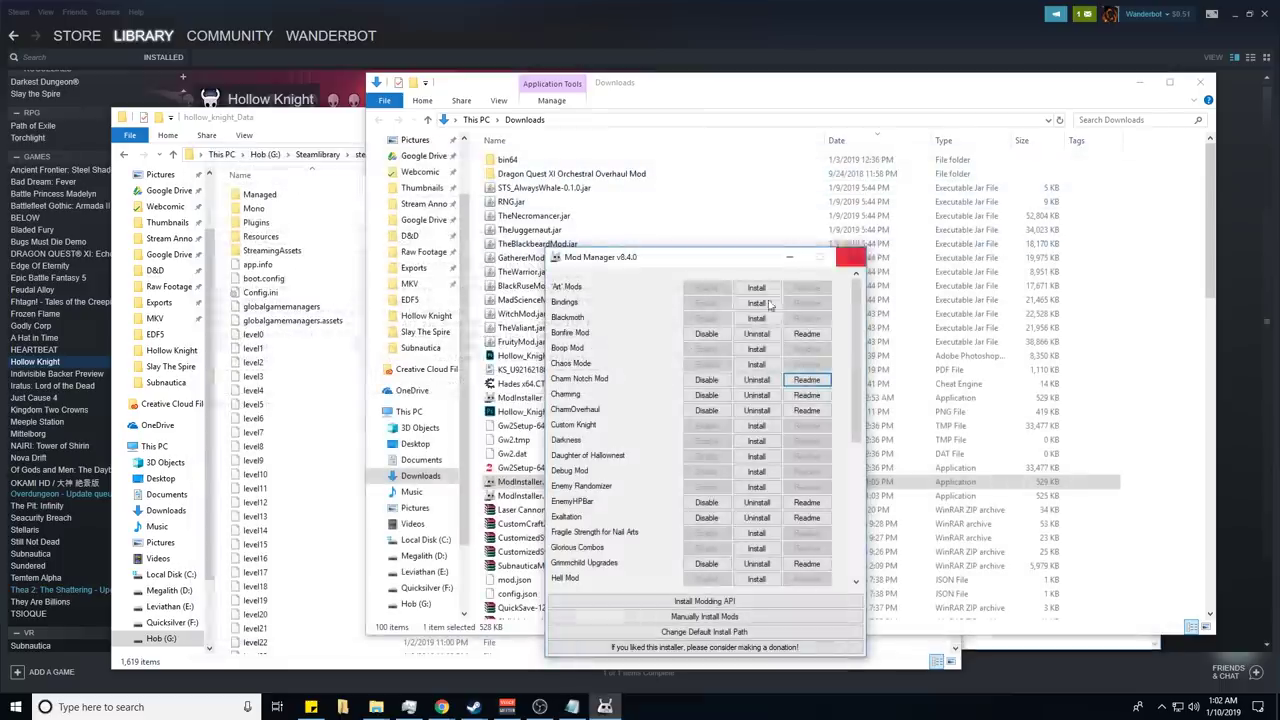
left_click(757, 380)
left_click(678, 394)
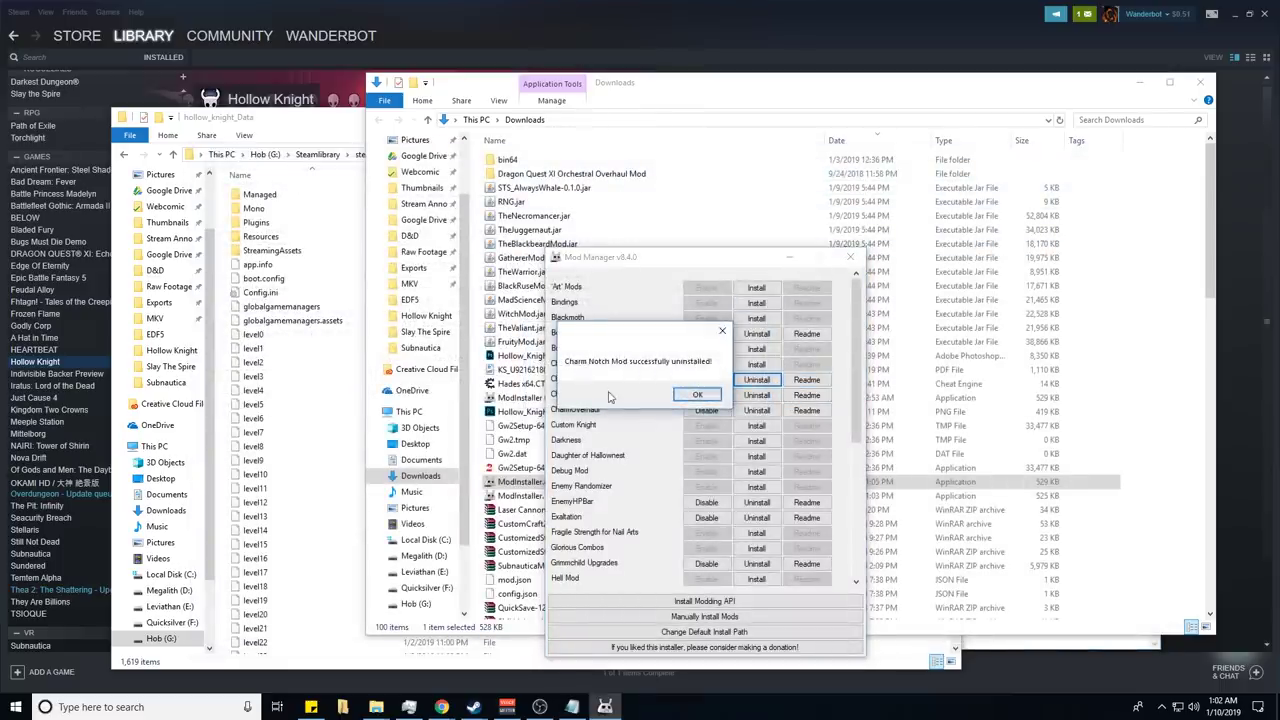
left_click(682, 395)
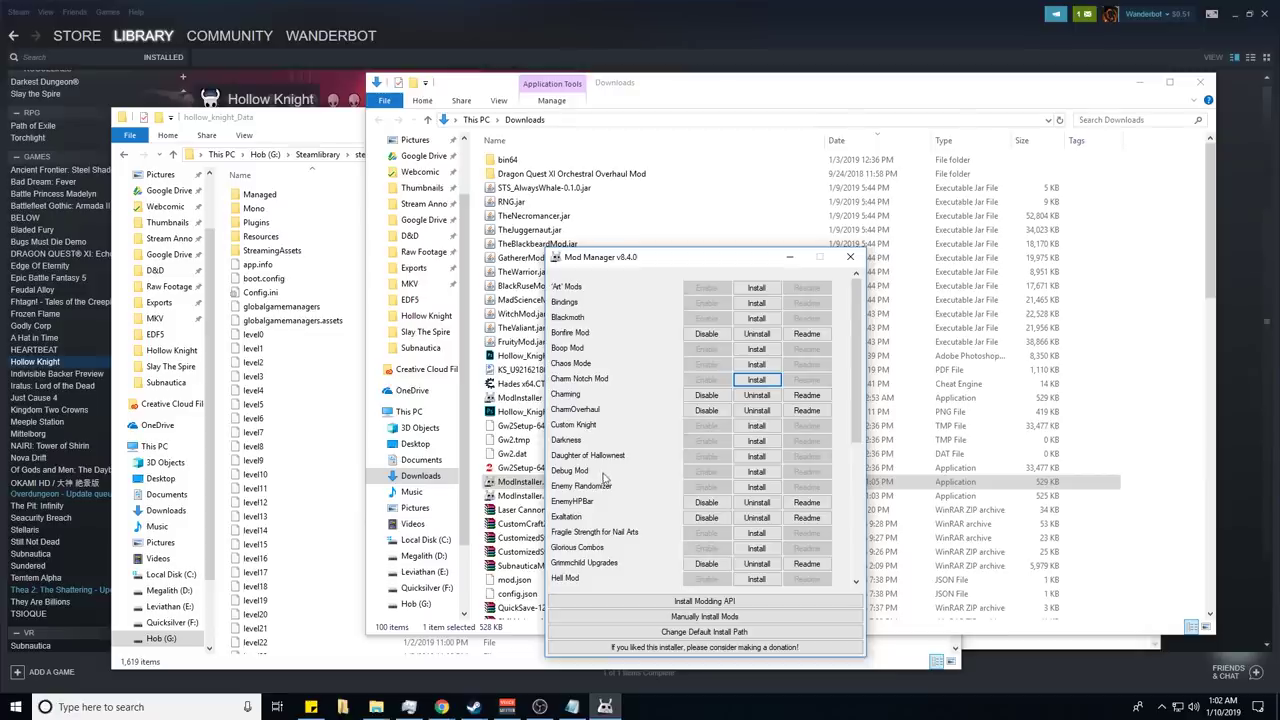
Step: Install the Lightbringer mod
scroll(606, 480, "down", 3)
scroll(603, 485, "down", 2)
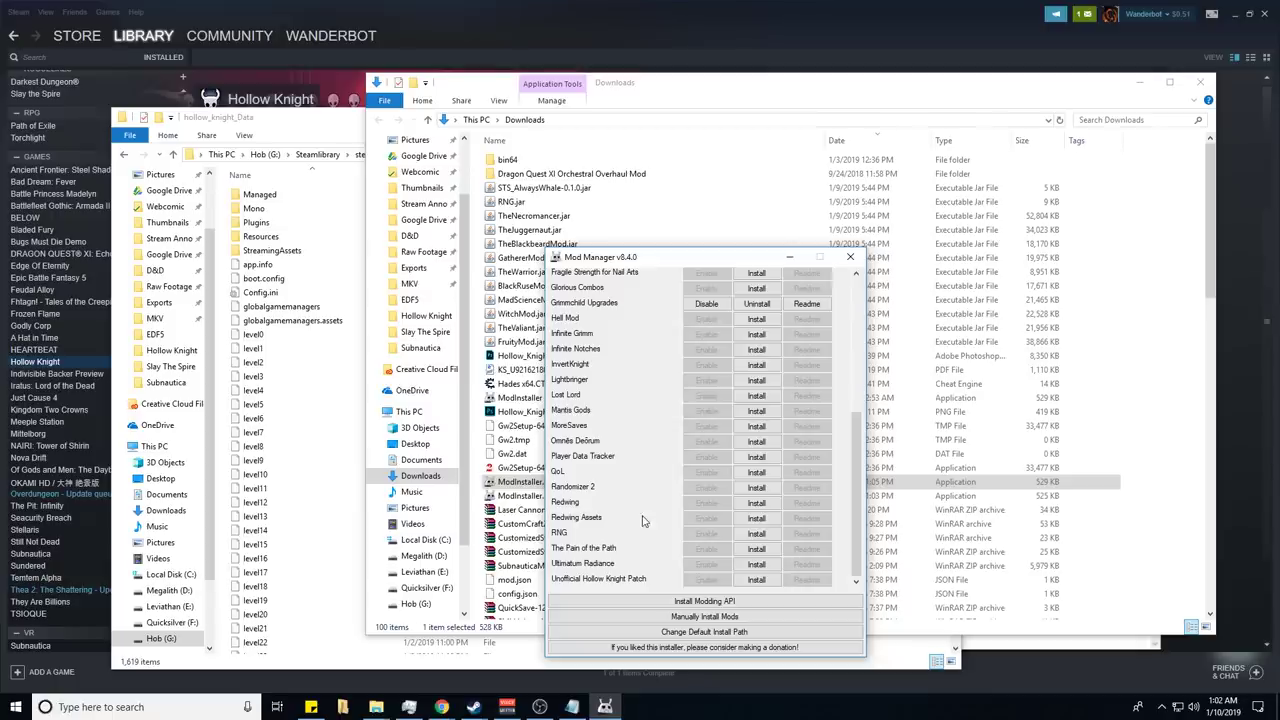
left_click(756, 380)
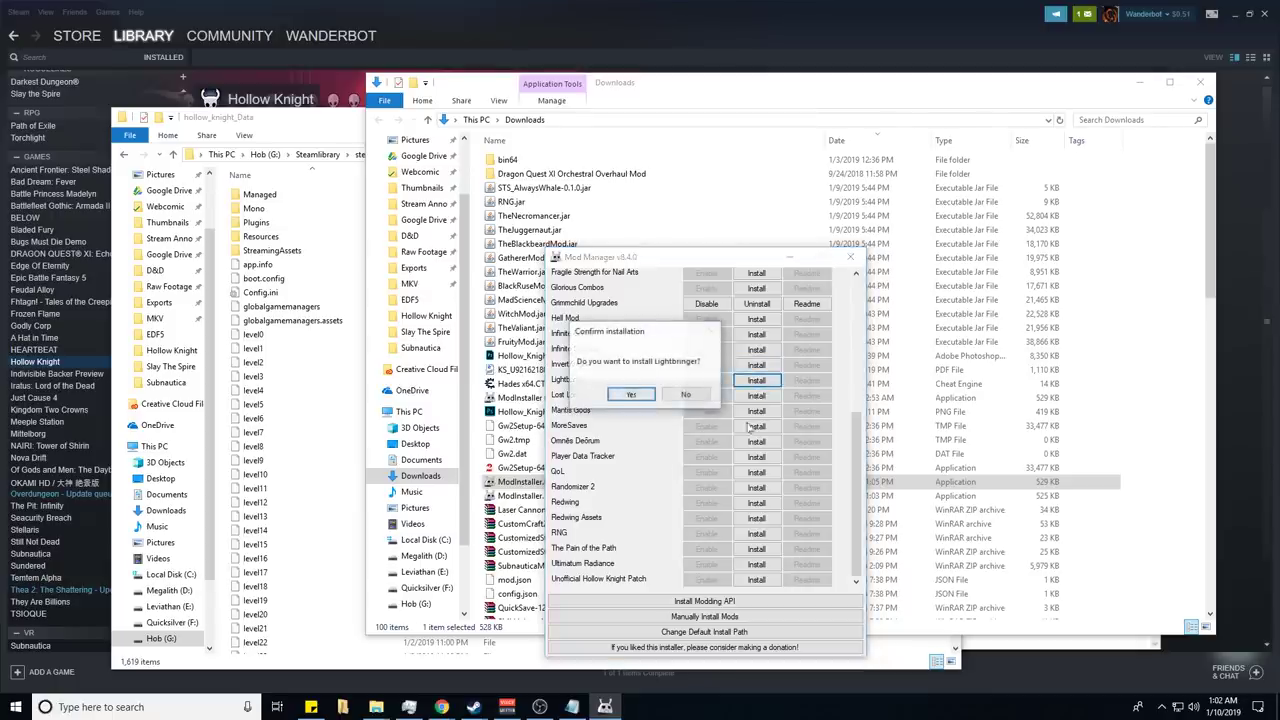
left_click(631, 394)
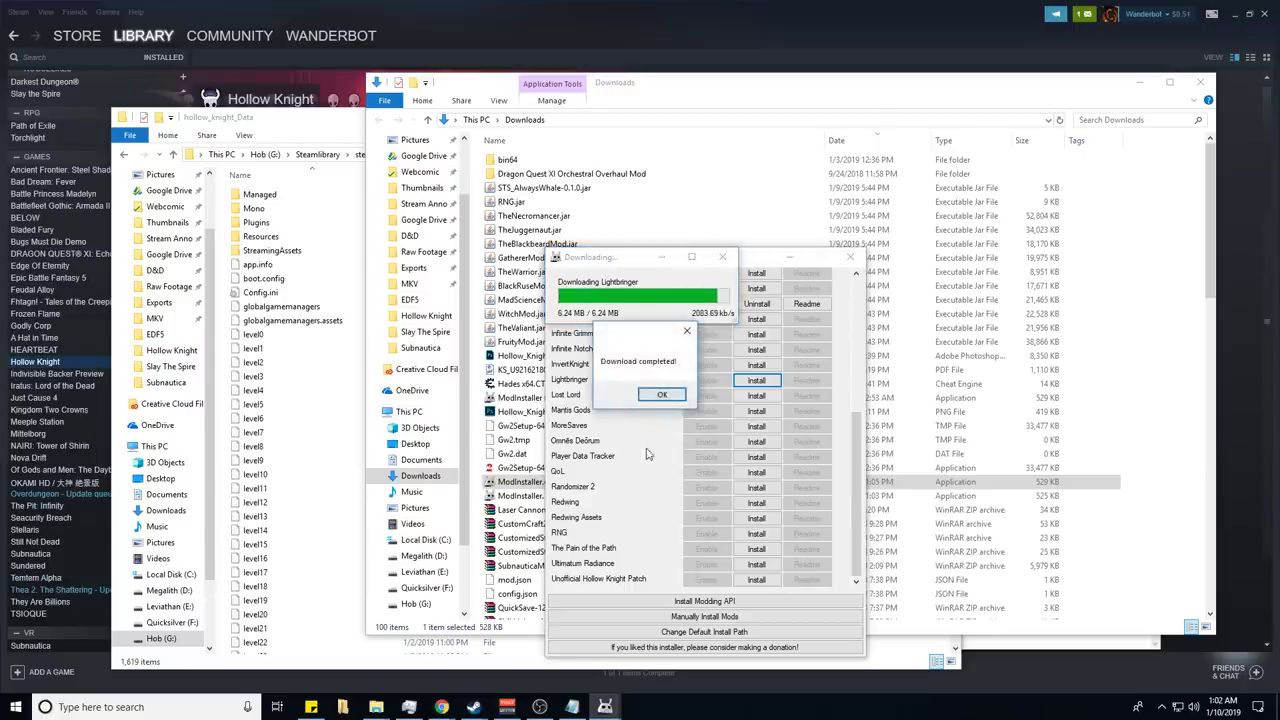
left_click(660, 395)
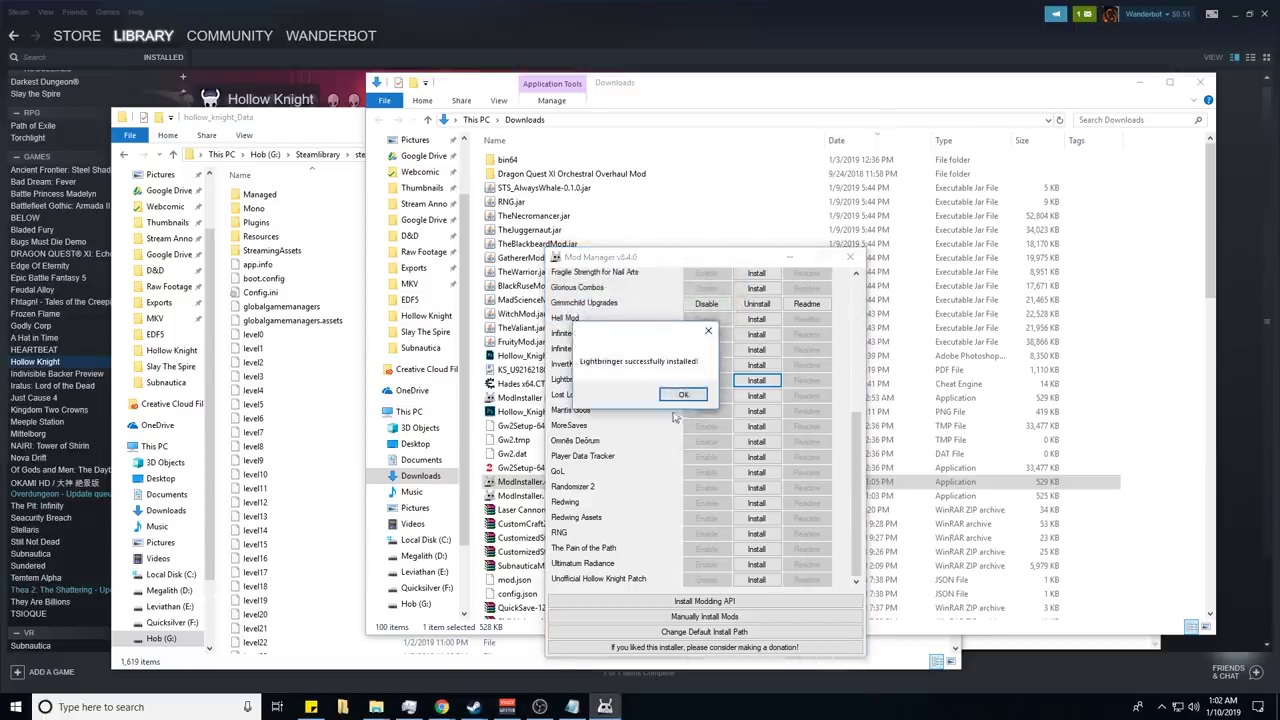
left_click(683, 395)
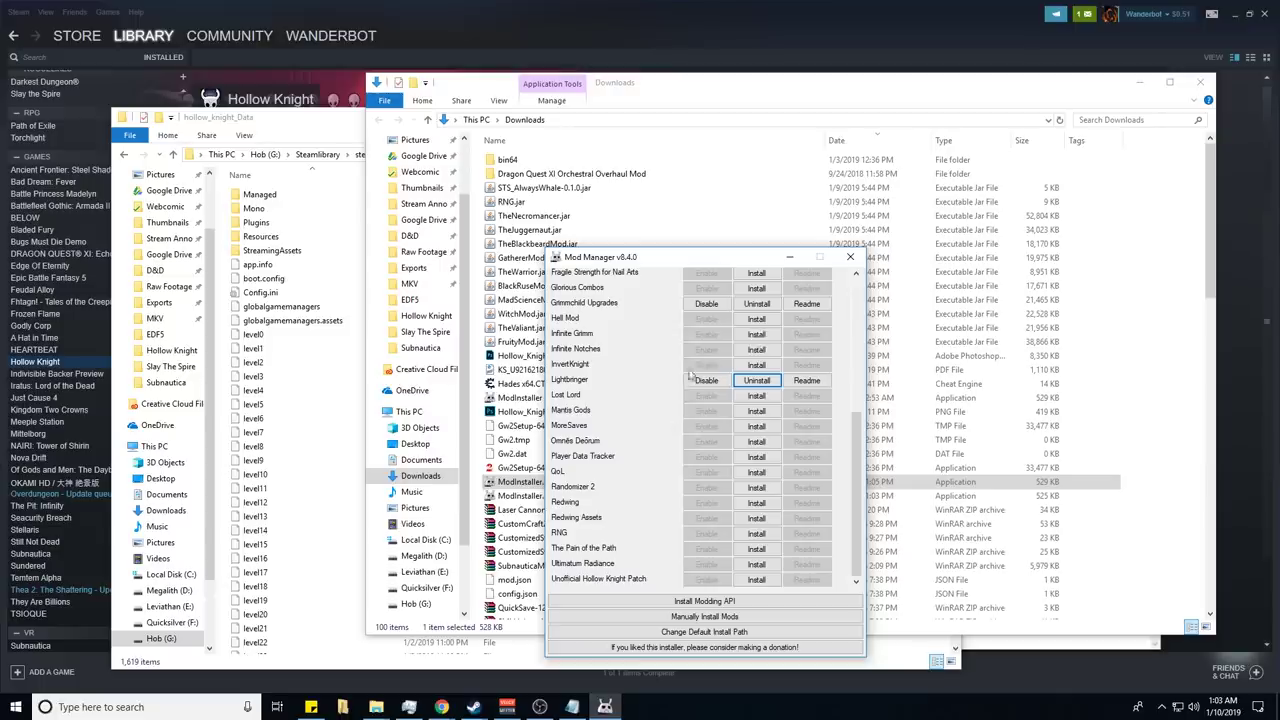
Step: Install the Infinite Notches mod
left_click(757, 349)
left_click(655, 396)
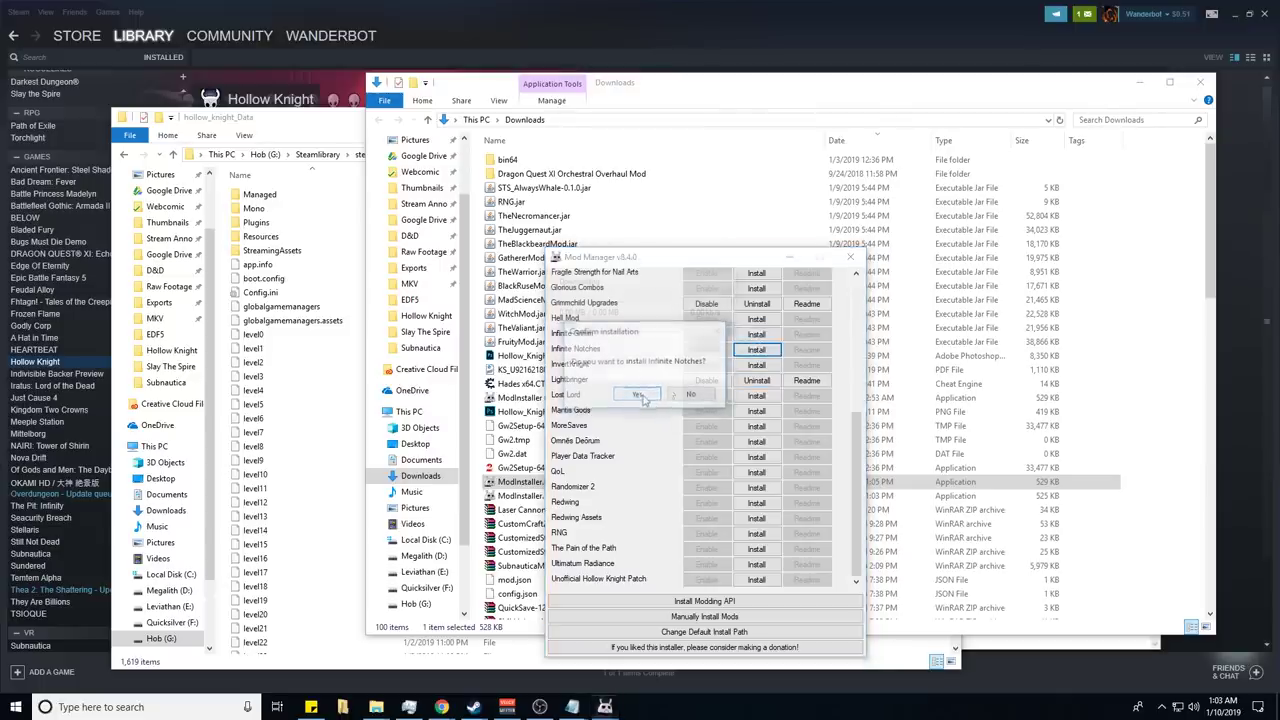
left_click(663, 396)
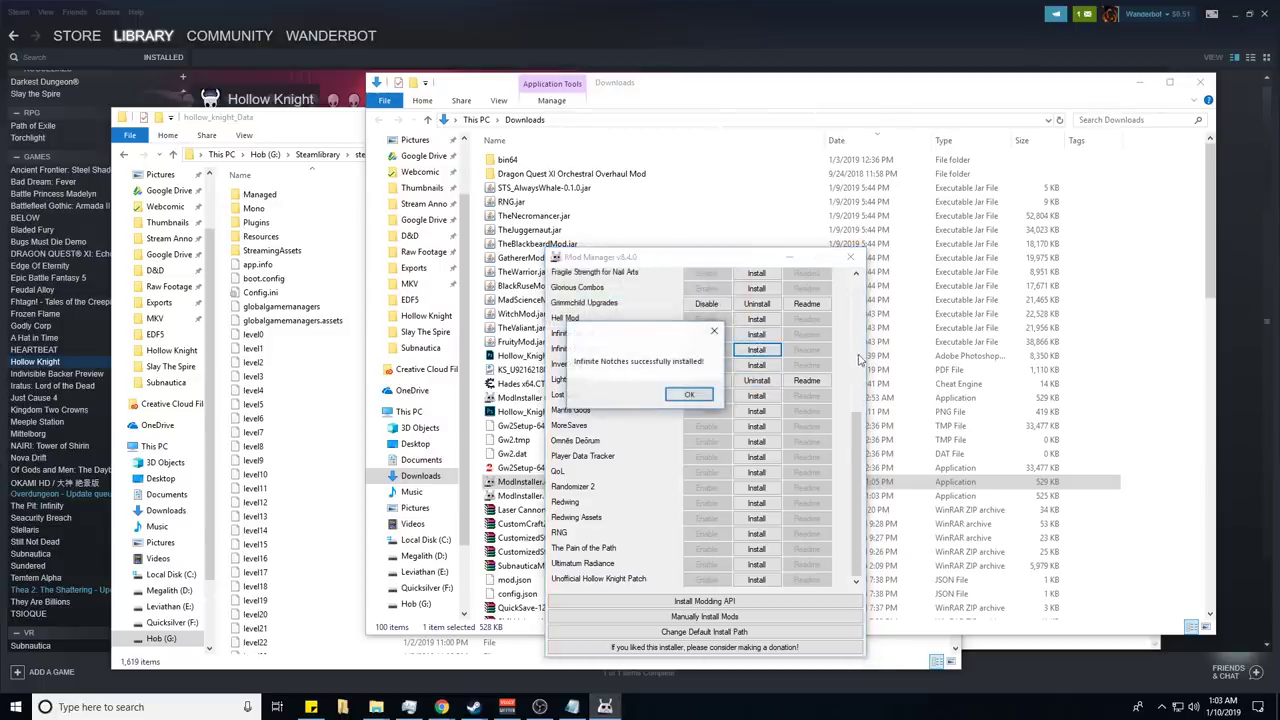
left_click(688, 398)
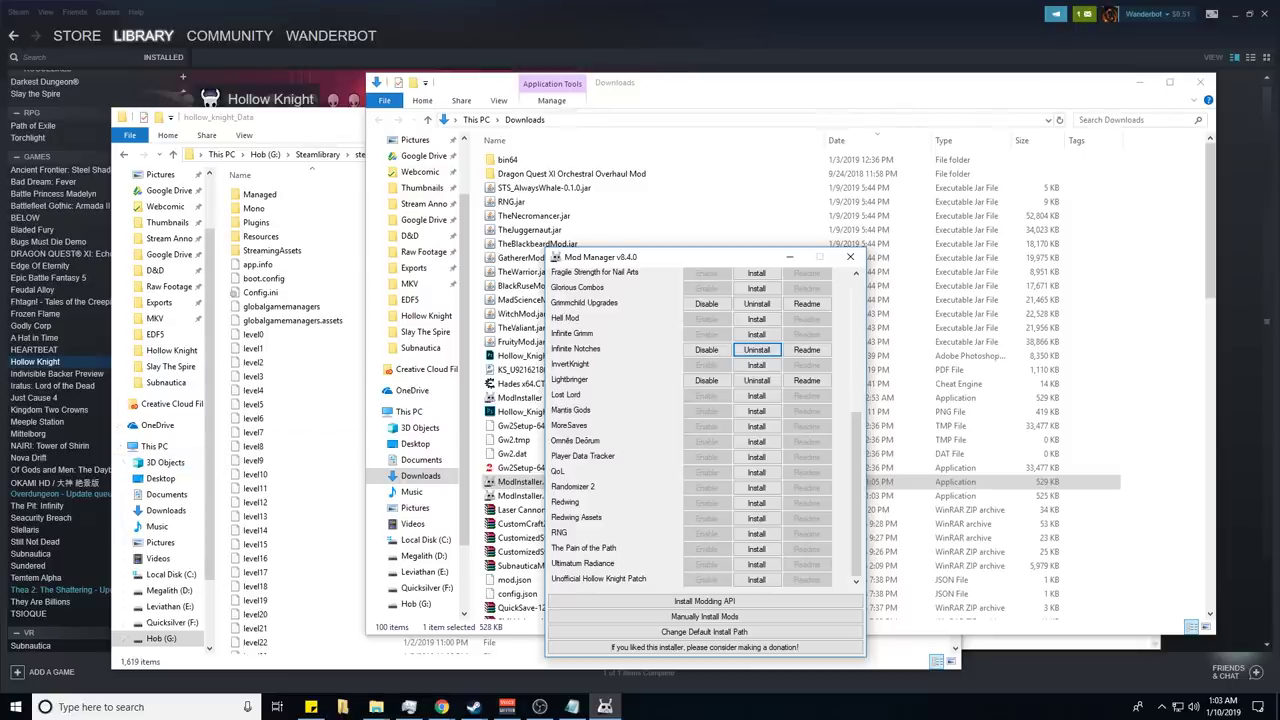
Step: Try to open the readme of the CharmOverhaul mod
scroll(598, 470, "up", 7)
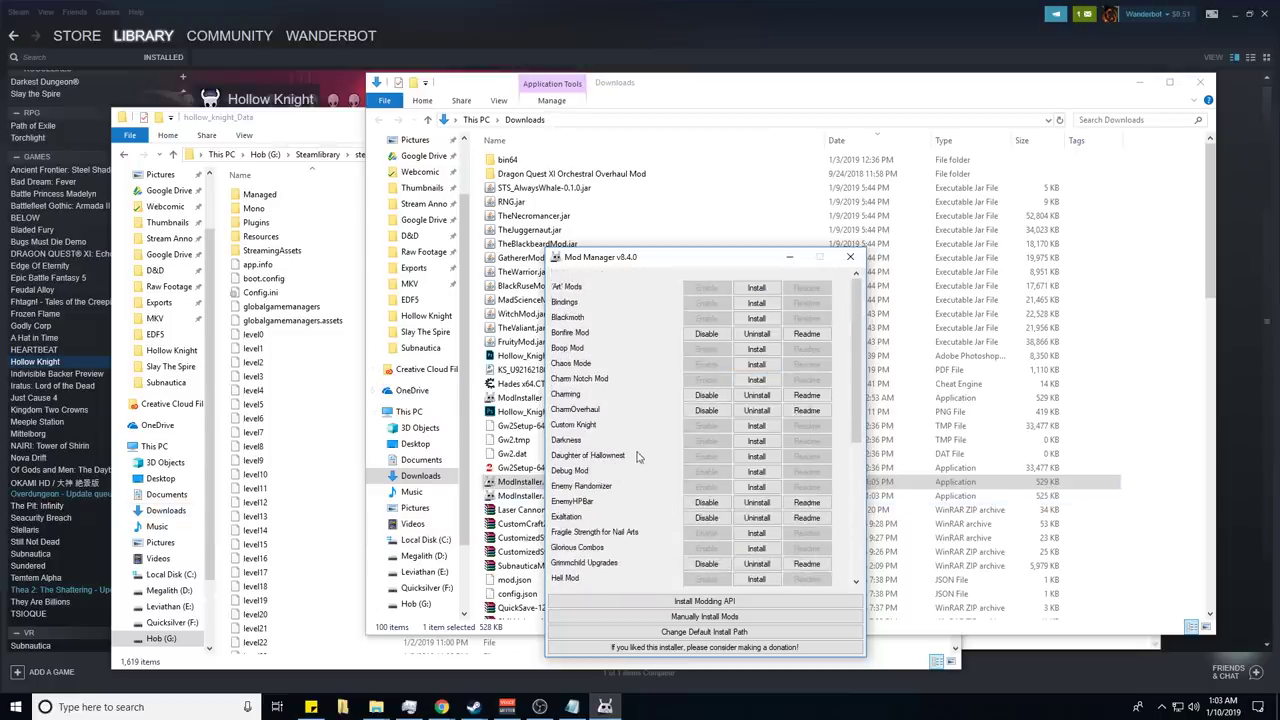
left_click(808, 410)
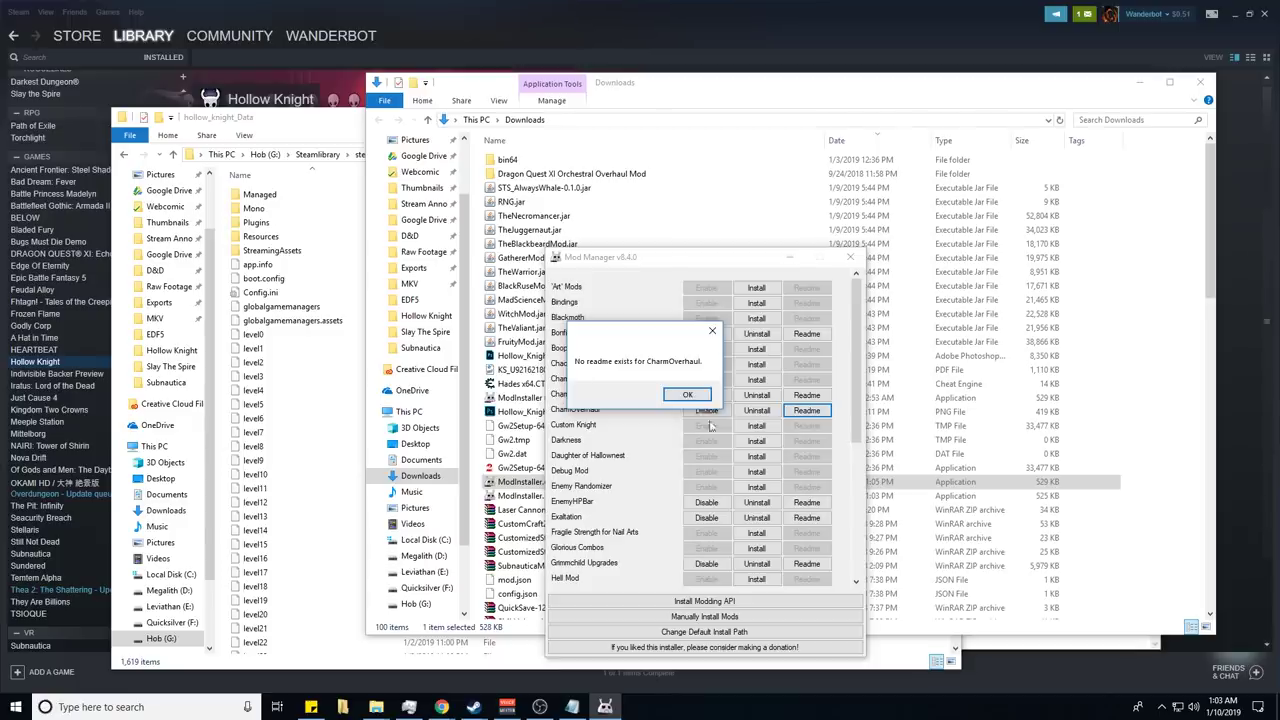
left_click(689, 395)
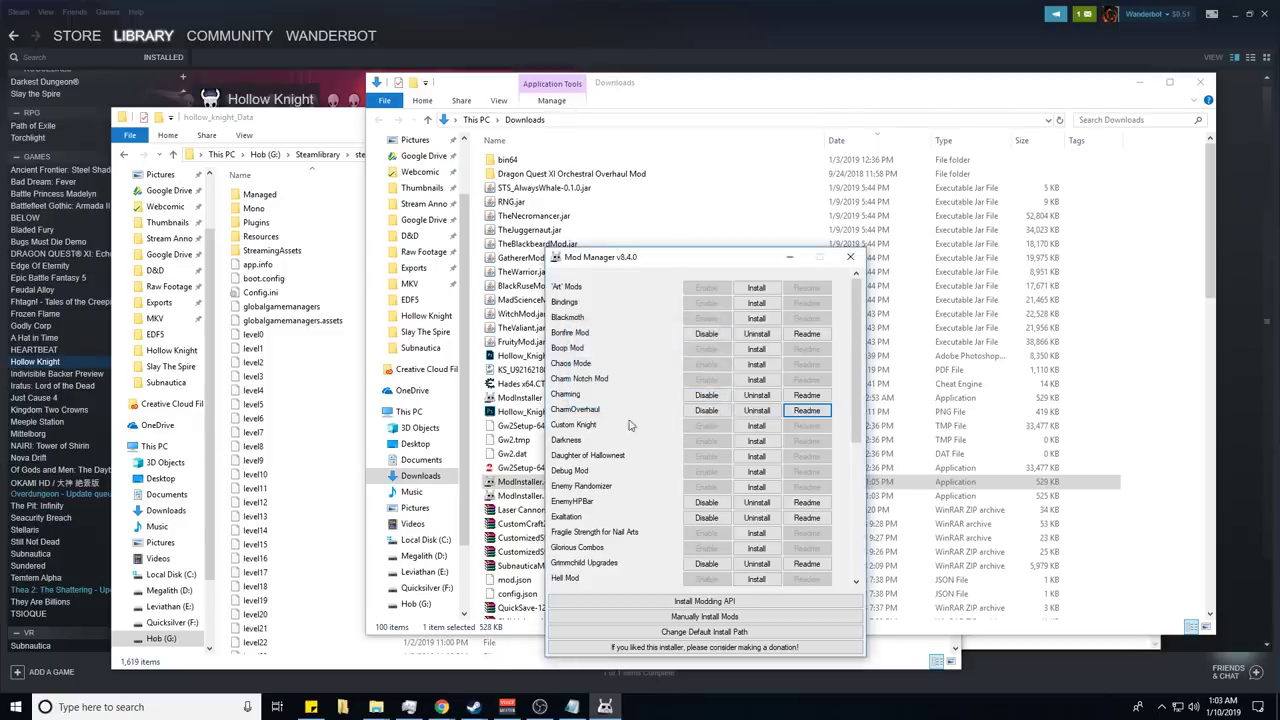
Step: Switch to Chrome and search Google in a new tab for "charm overhaul mod hollow knight"
mouse_move(444, 708)
left_click(452, 665)
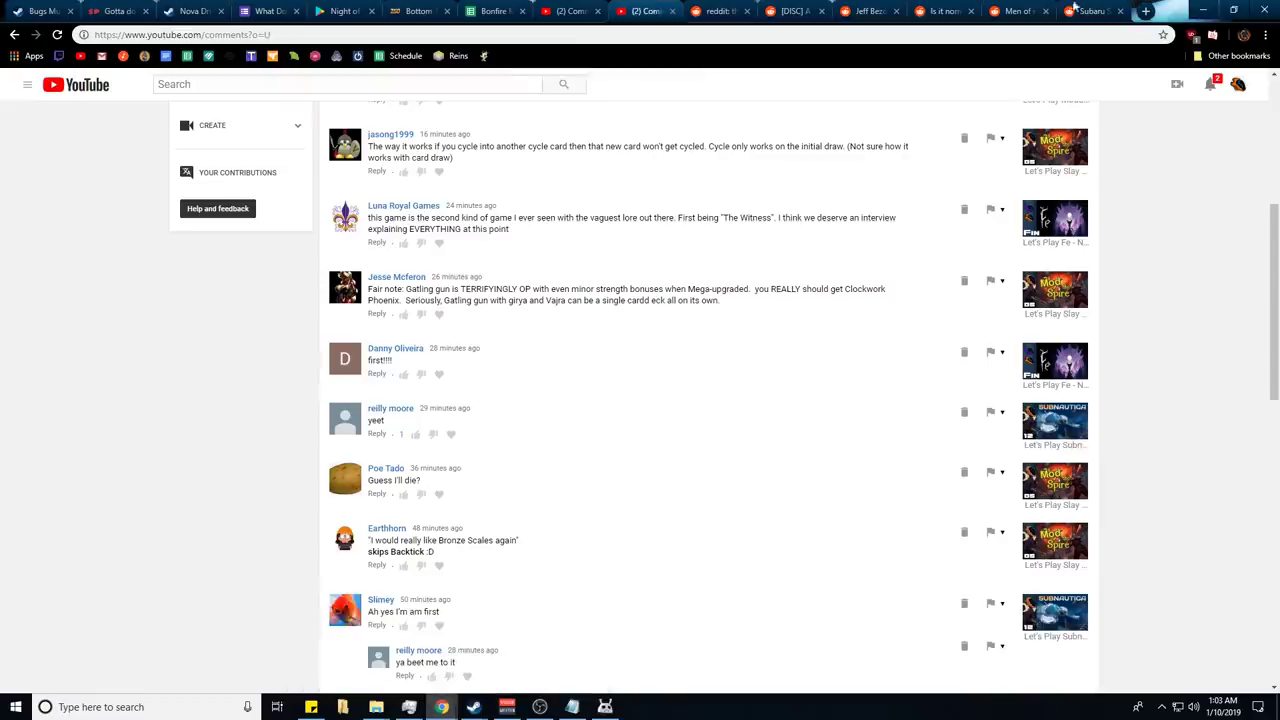
left_click(1146, 12)
type("charm o")
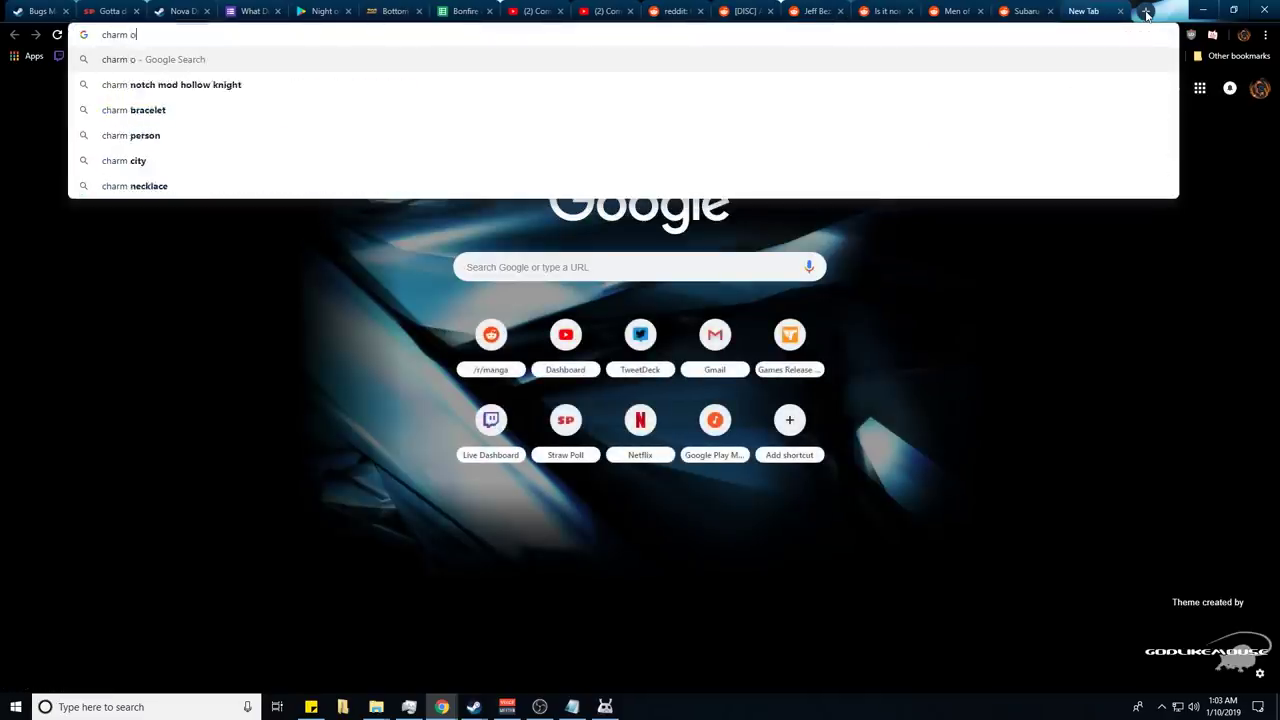
type("verhaul mod ")
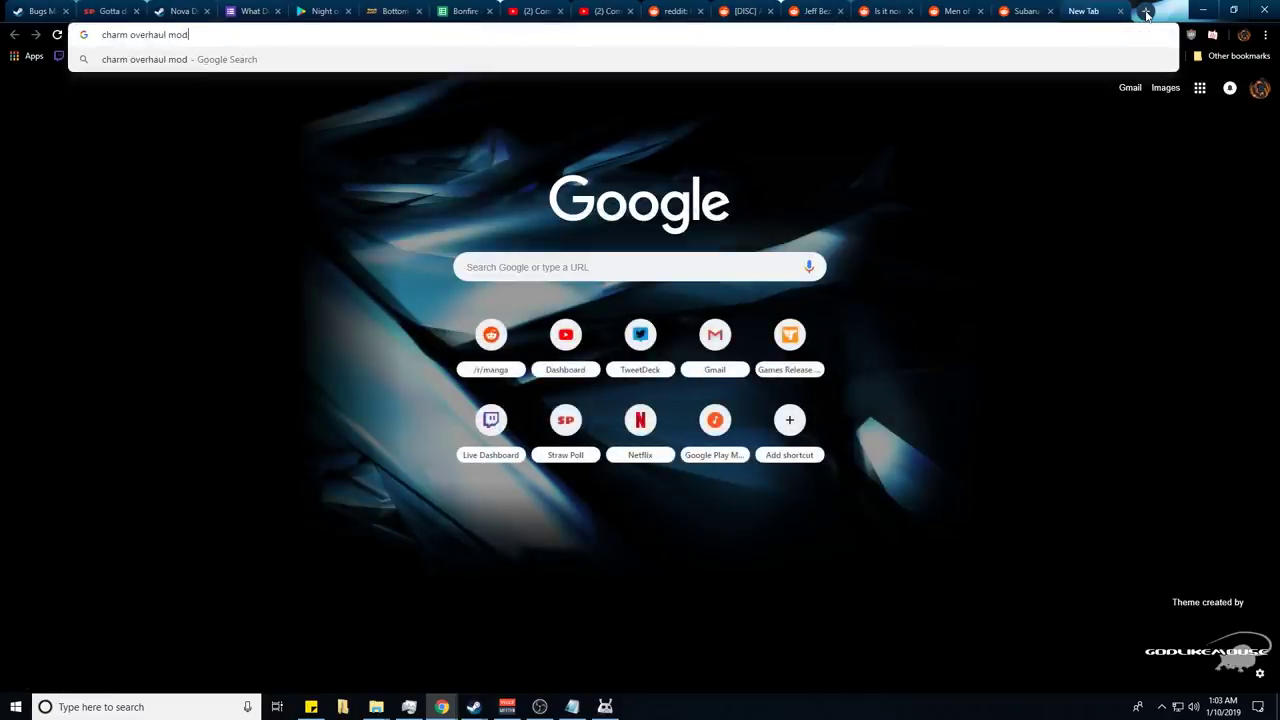
type("holl")
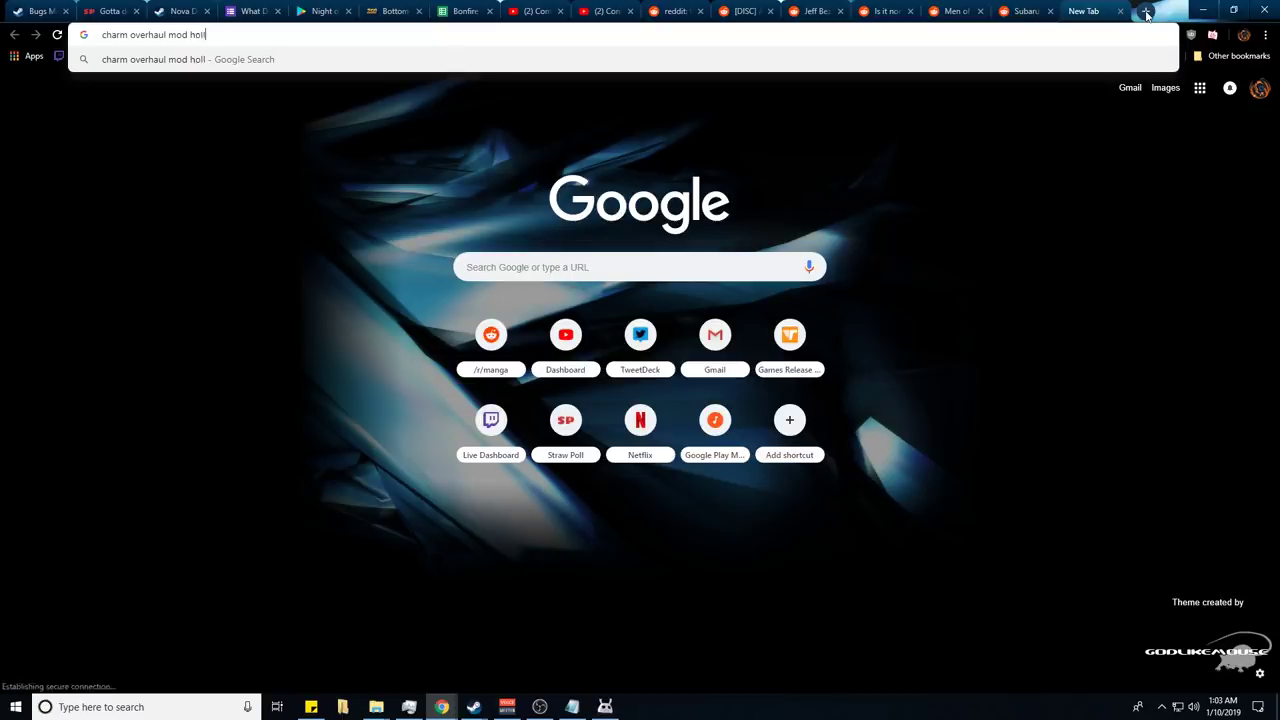
type("ow knight")
key("Return")
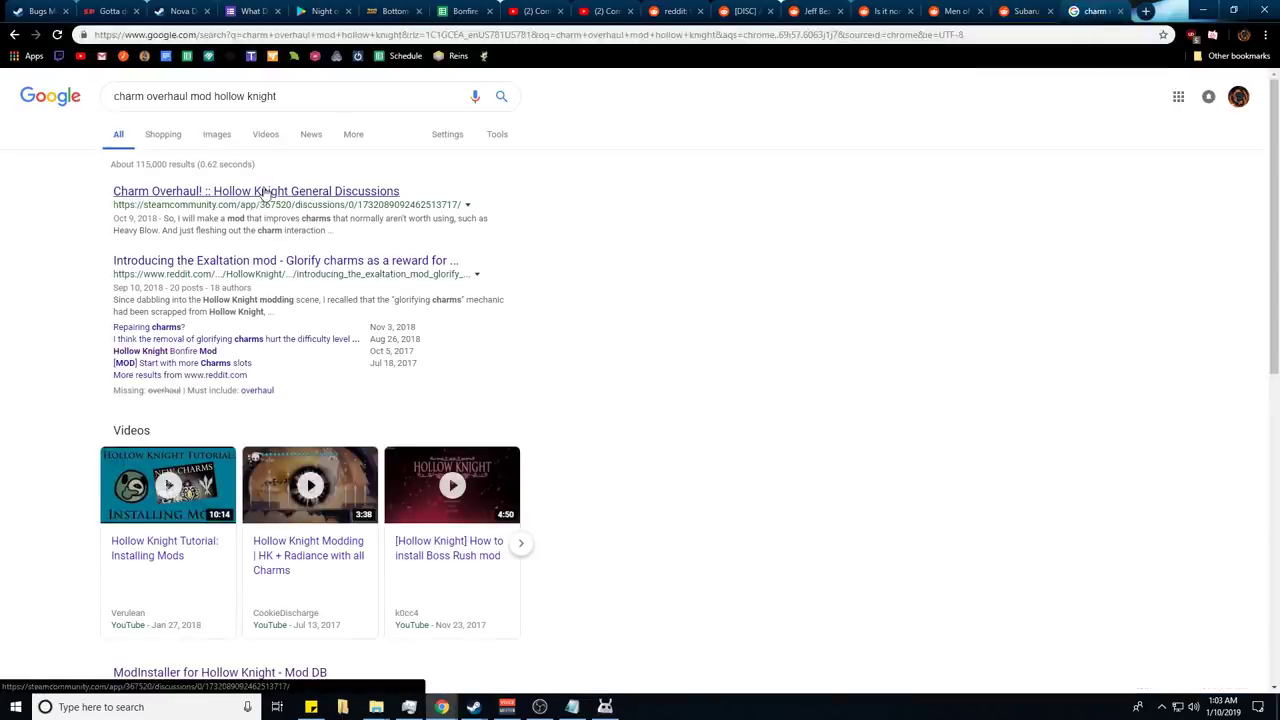
Step: Open the Steam discussion "Charm Overhaul!" and read its list of implemented features and charm combos
left_click(255, 194)
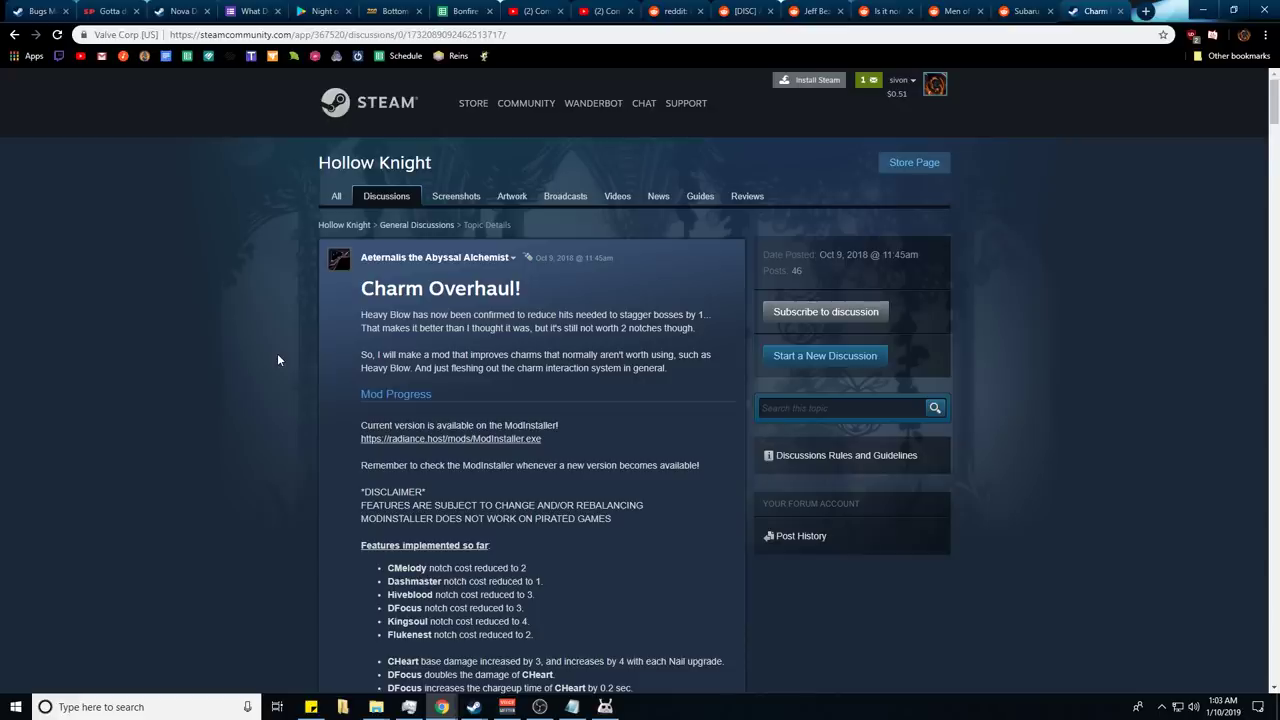
scroll(278, 360, "down", 3)
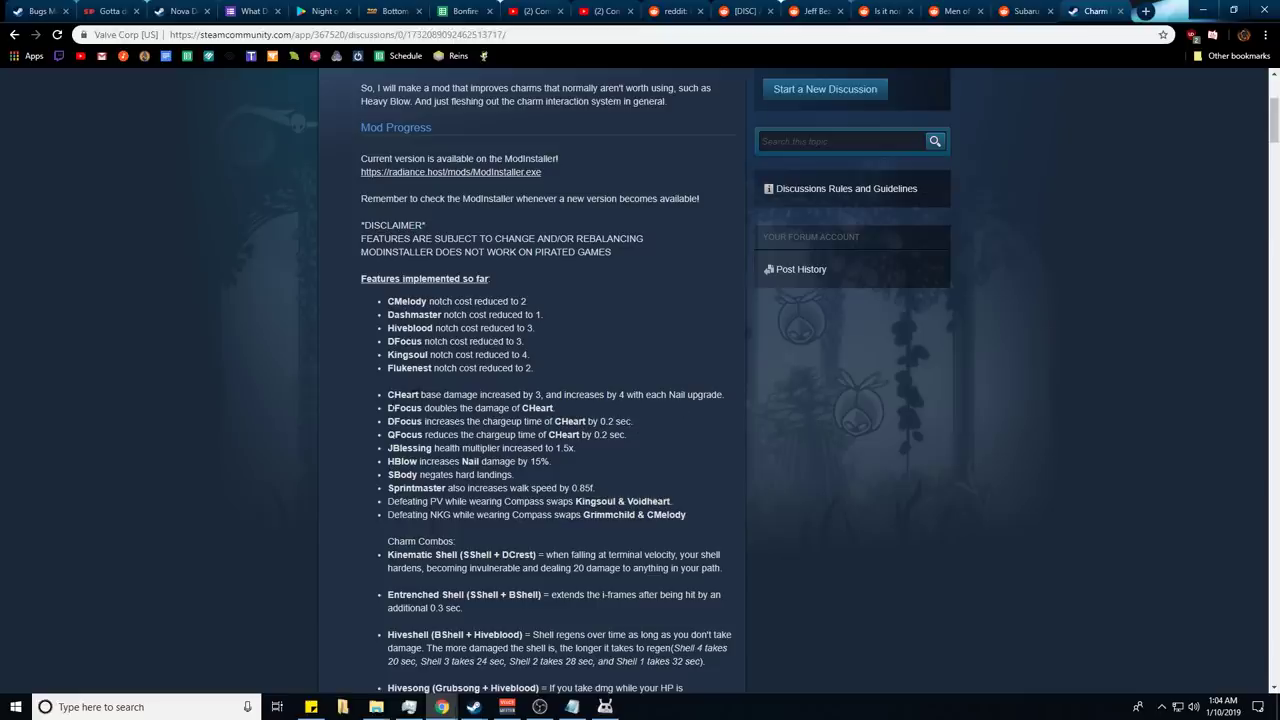
double_click(405, 408)
left_click(410, 416)
left_click_drag(407, 434, 454, 435)
left_click(445, 440)
left_click_drag(428, 461, 462, 461)
left_click(462, 461)
scroll(381, 436, "down", 2)
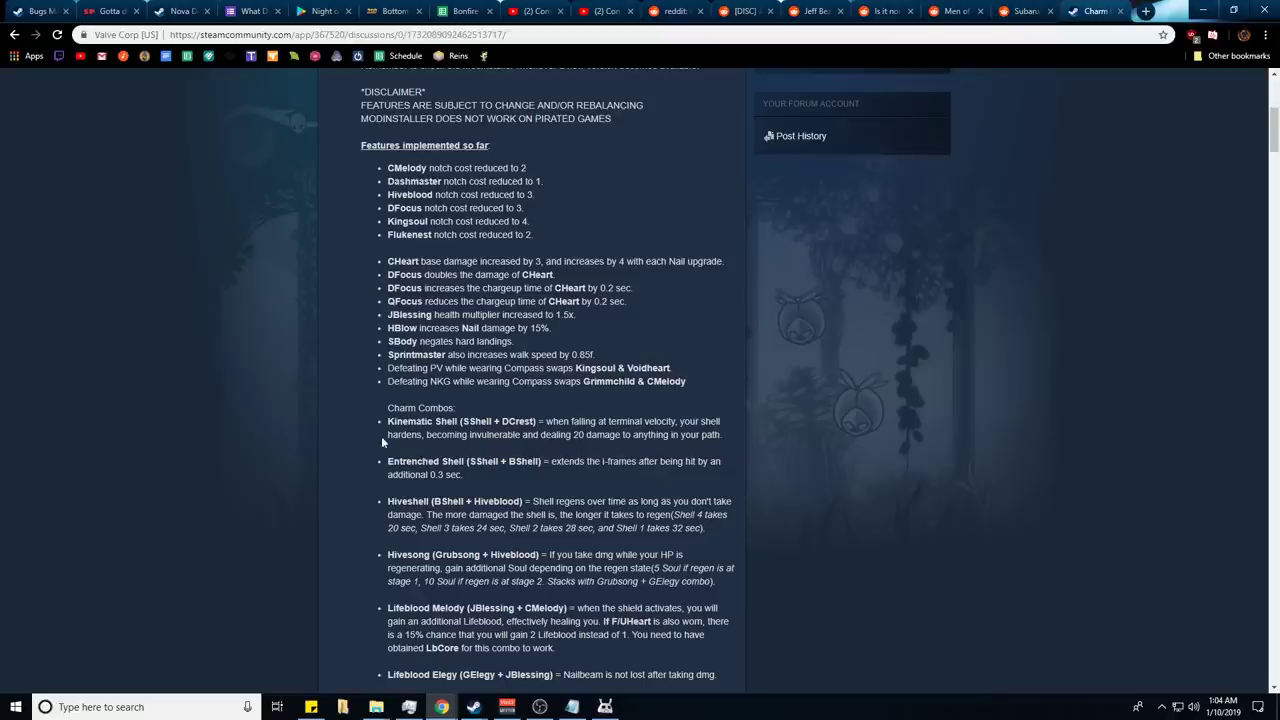